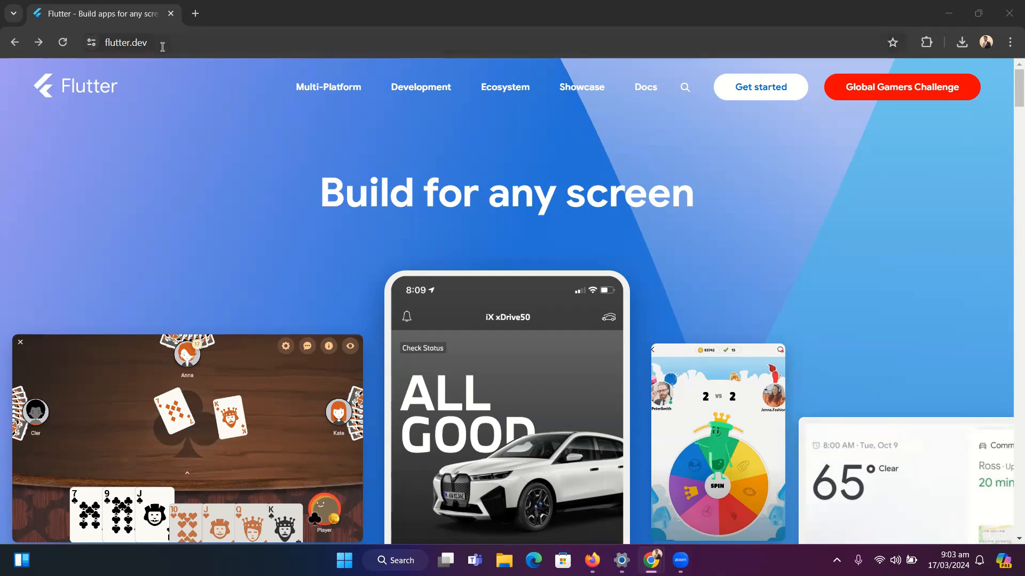
Open Flutter's get-started install guide for Windows as the development platform and Android as the first app type
{"action": "left_click", "coordinate": [162, 46]}
{"action": "left_click", "coordinate": [158, 149]}
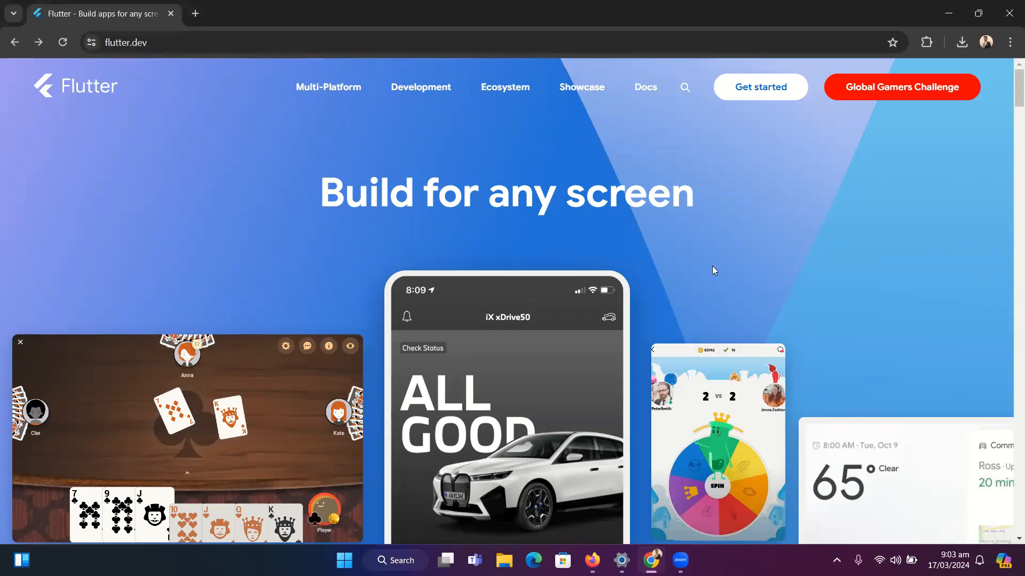
{"action": "left_click", "coordinate": [764, 94]}
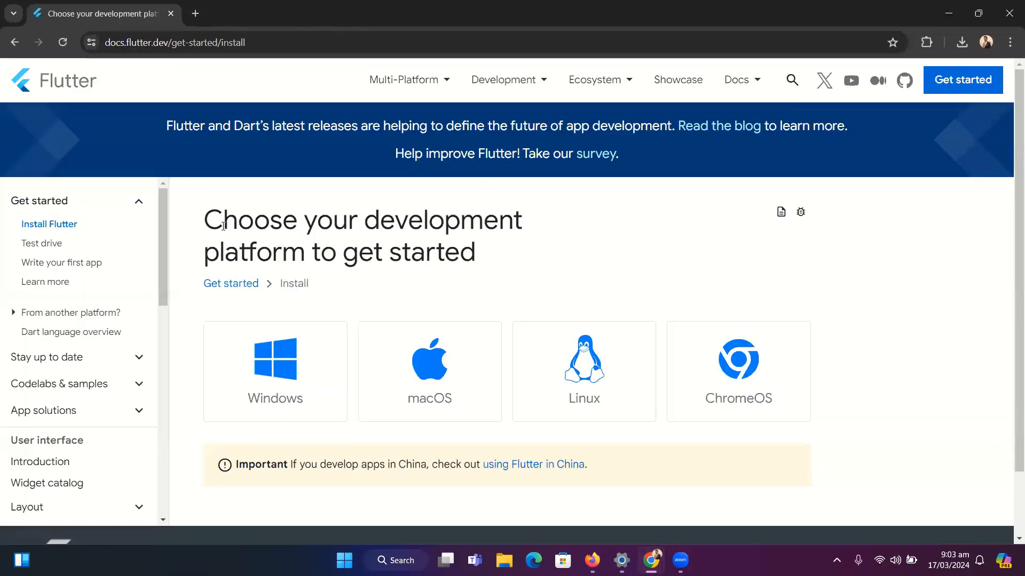
{"action": "left_click_drag", "start_coordinate": [207, 226], "coordinate": [254, 227]}
{"action": "left_click", "coordinate": [478, 255]}
{"action": "left_click", "coordinate": [253, 378]}
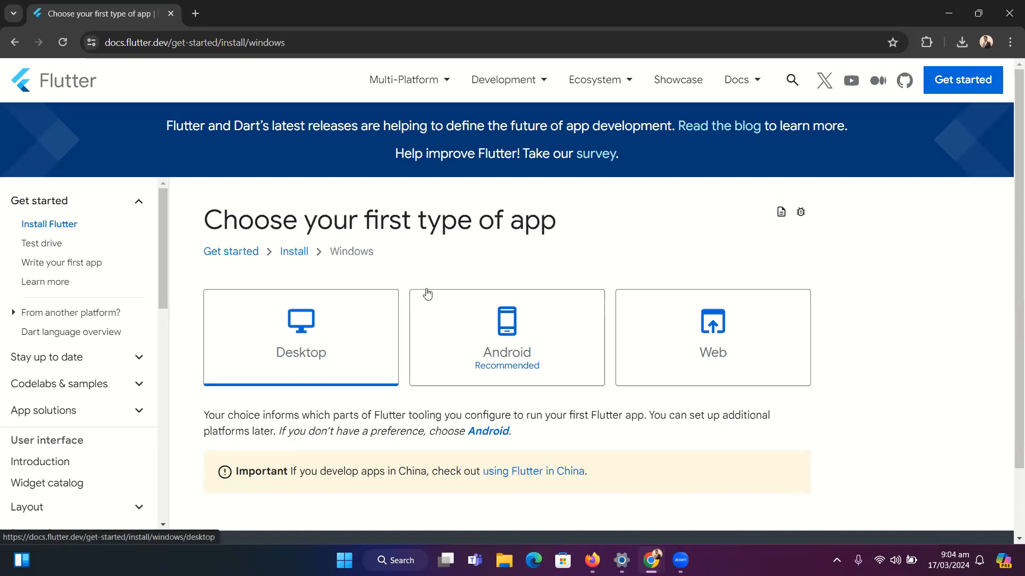
{"action": "left_click", "coordinate": [529, 355]}
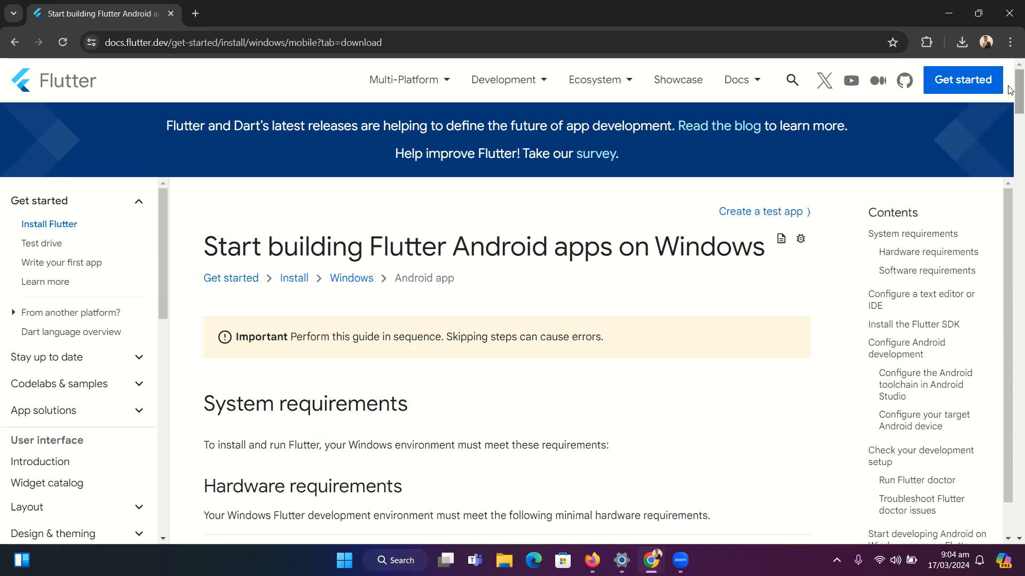
Open the Git for Windows site in a new tab from the guide's development tools and download its installer
{"action": "scroll", "coordinate": [550, 311], "scroll_direction": "down", "scroll_amount": 5}
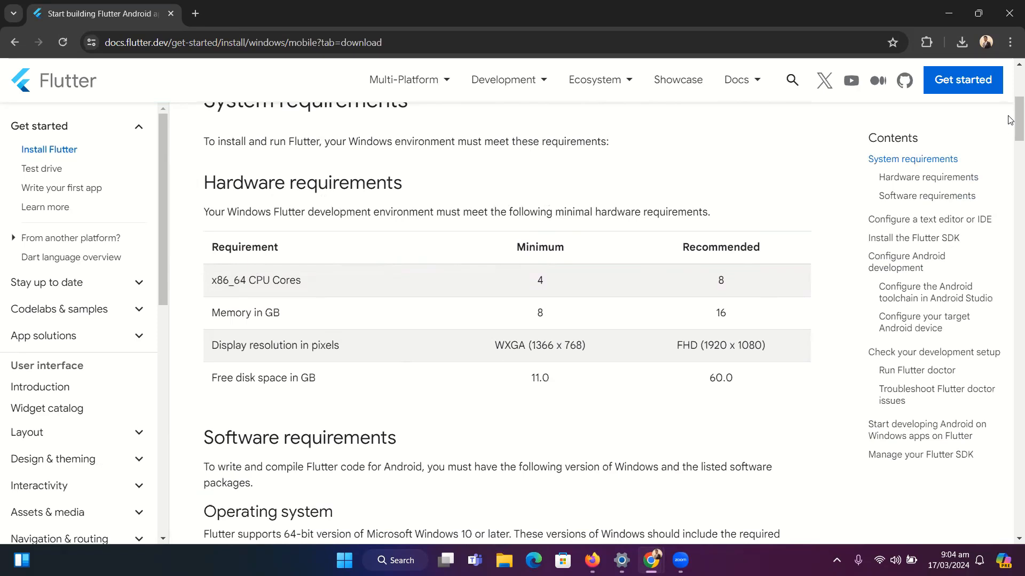
{"action": "left_click_drag", "start_coordinate": [1010, 119], "coordinate": [1010, 149]}
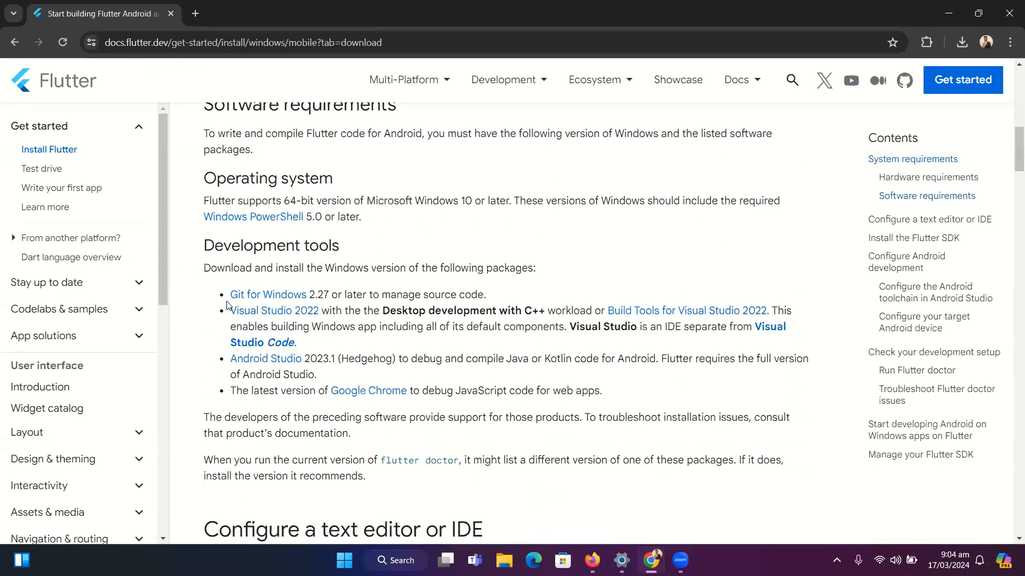
{"action": "right_click", "coordinate": [267, 302]}
{"action": "left_click", "coordinate": [309, 305]}
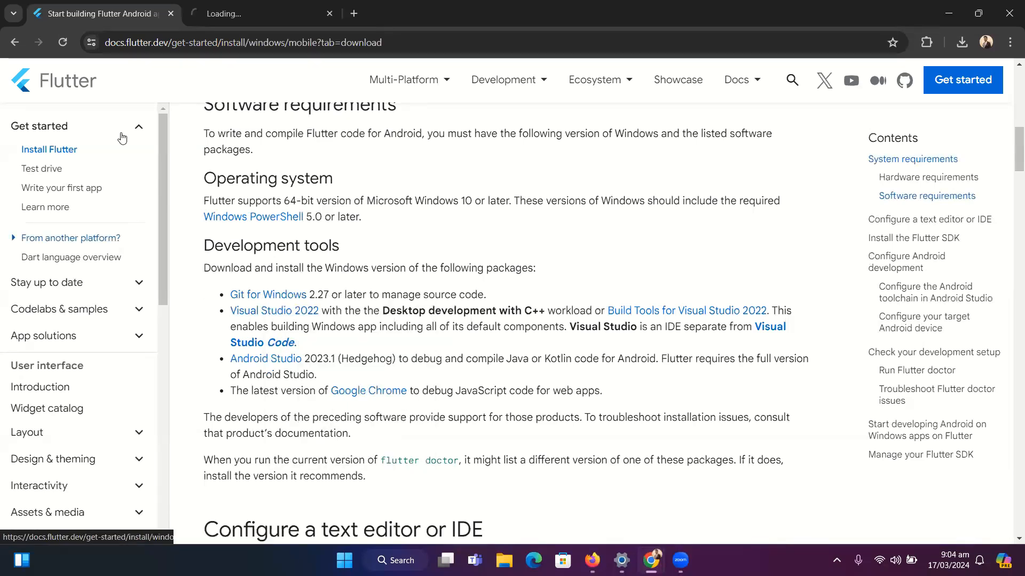
{"action": "left_click", "coordinate": [272, 8]}
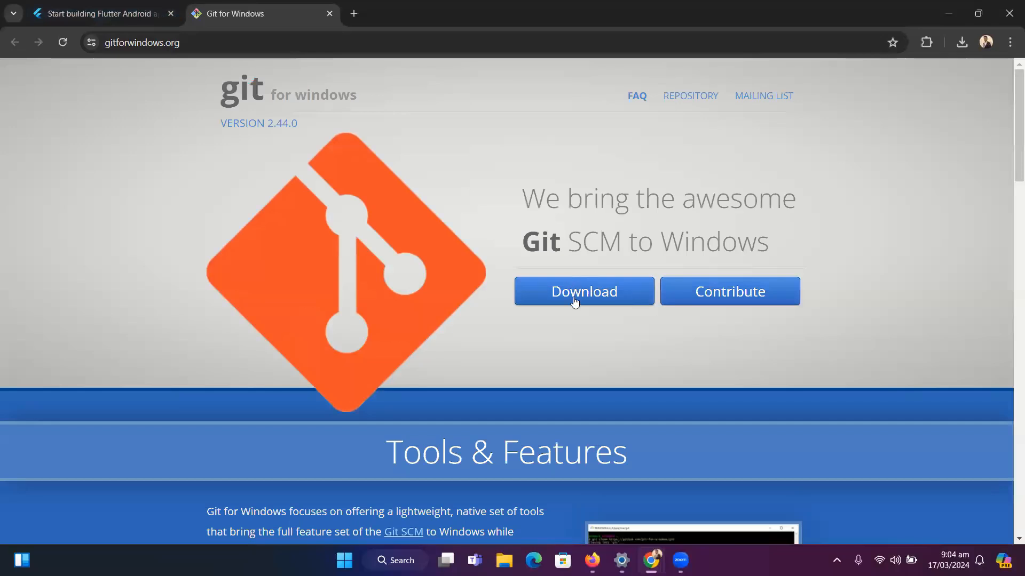
{"action": "left_click", "coordinate": [576, 302]}
{"action": "left_click", "coordinate": [961, 42]}
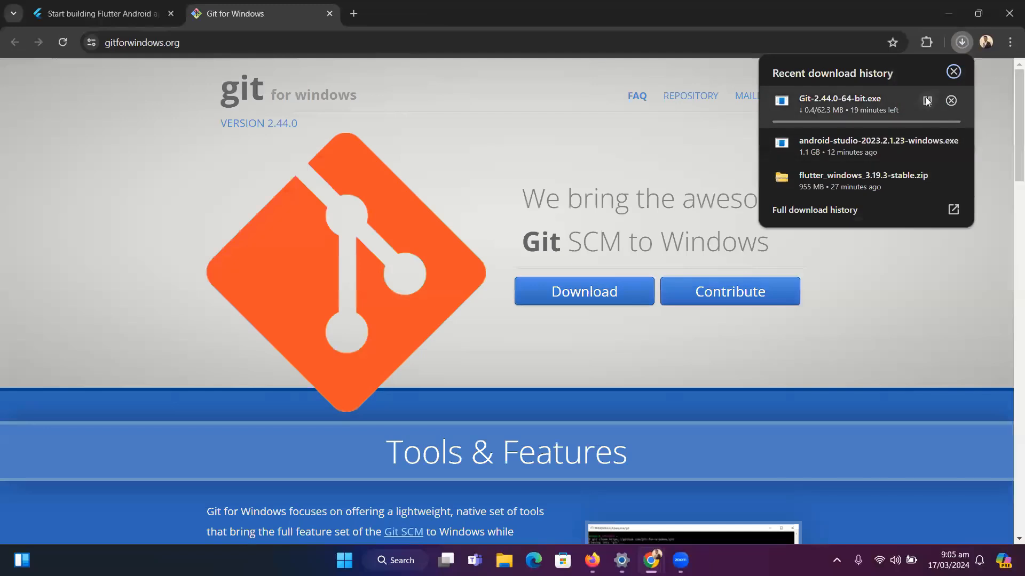
{"action": "left_click", "coordinate": [480, 132]}
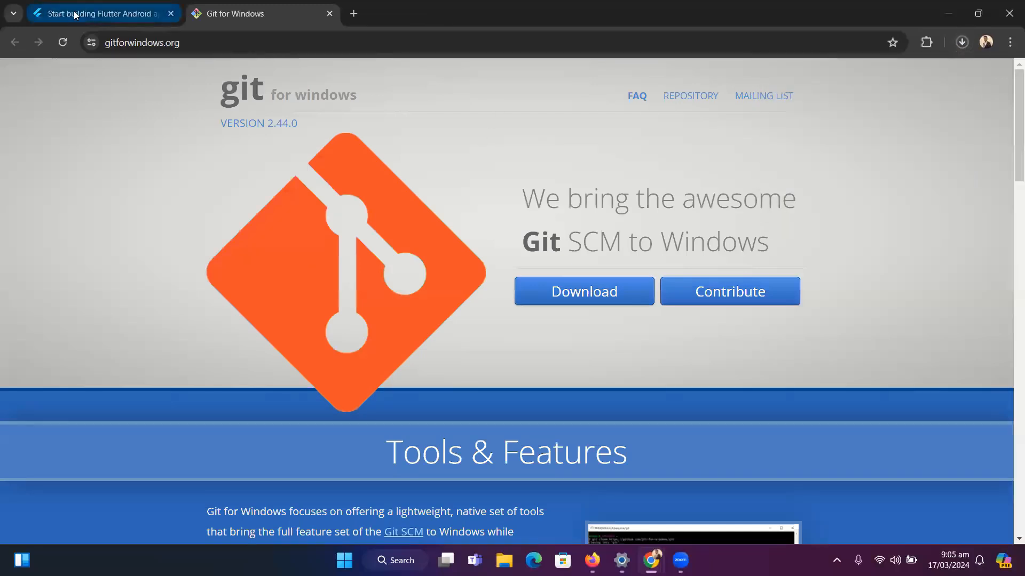
From the Flutter guide's development tools, open the Android Studio page in a new tab and go to the latest version's download page
{"action": "left_click", "coordinate": [75, 14]}
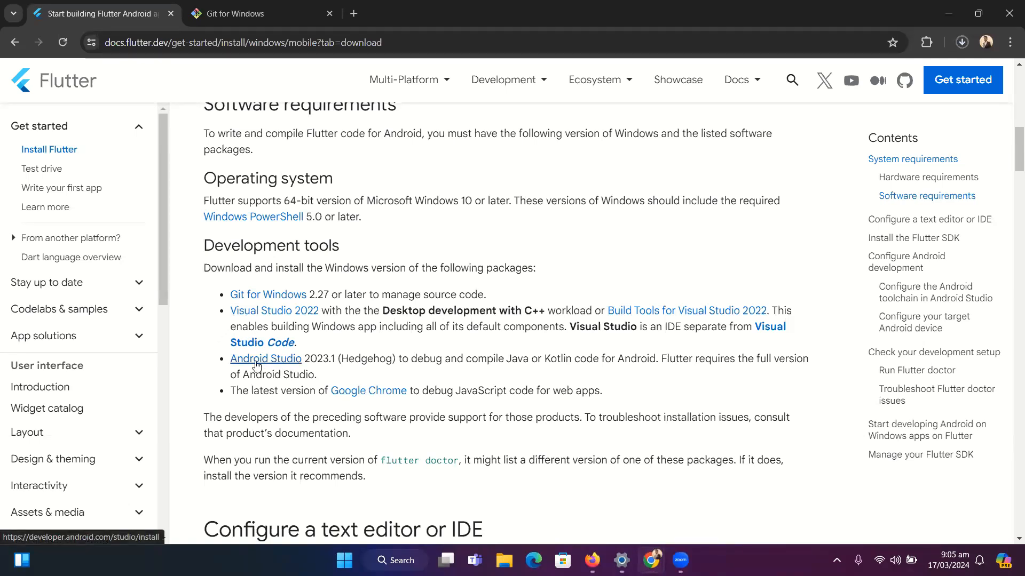
{"action": "mouse_move", "coordinate": [1011, 146]}
{"action": "left_mouse_down"}
{"action": "mouse_move", "coordinate": [1010, 172]}
{"action": "mouse_move", "coordinate": [1011, 156]}
{"action": "left_mouse_up"}
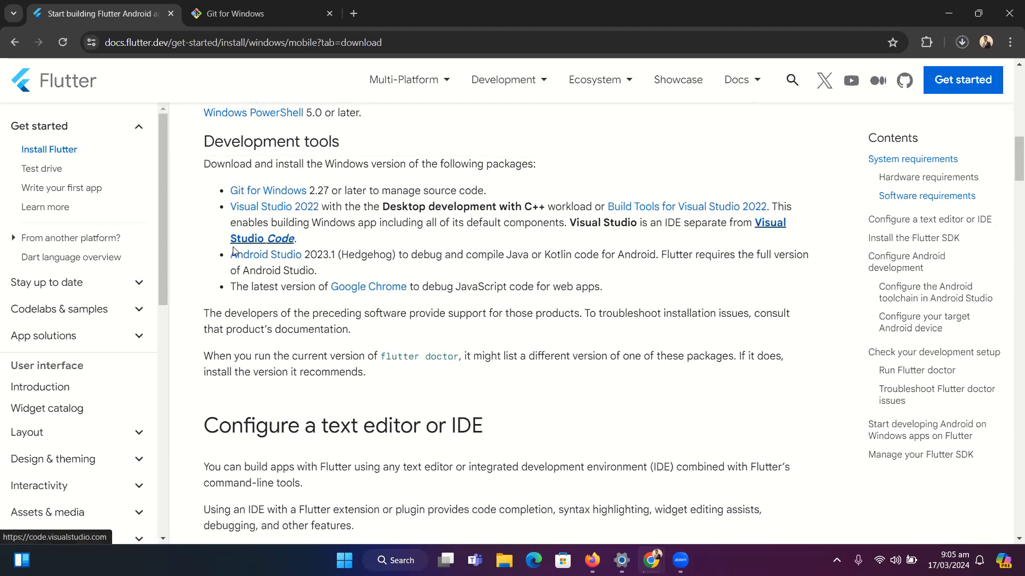
{"action": "right_click", "coordinate": [283, 259]}
{"action": "left_click", "coordinate": [309, 262]}
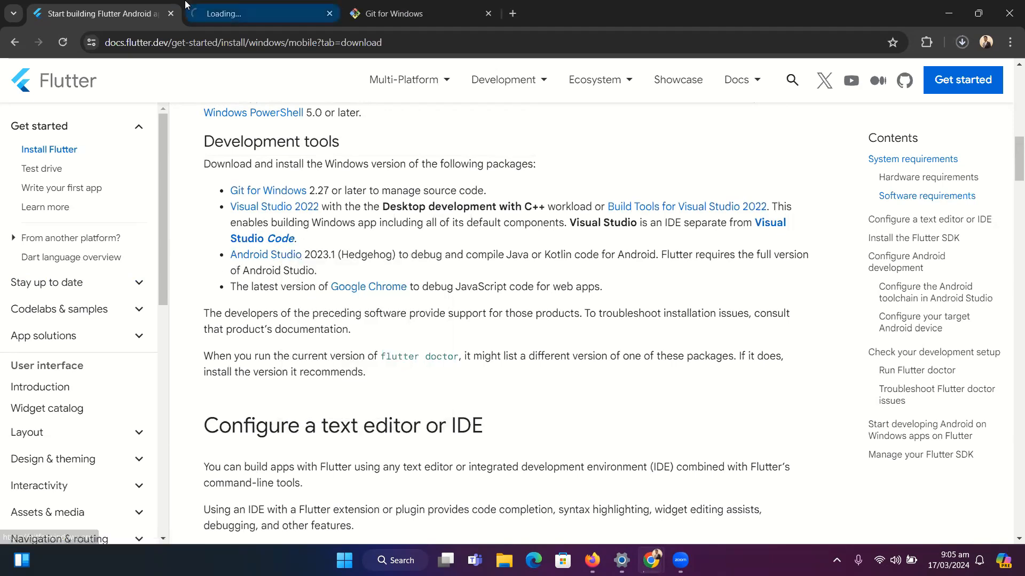
{"action": "left_click", "coordinate": [206, 10]}
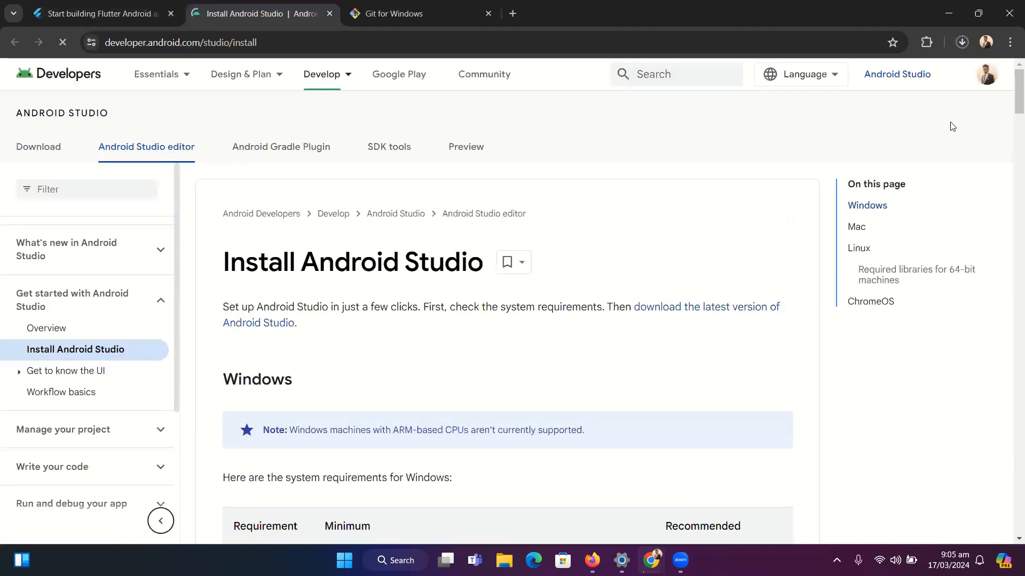
{"action": "mouse_move", "coordinate": [1010, 104]}
{"action": "left_mouse_down"}
{"action": "mouse_move", "coordinate": [1010, 201]}
{"action": "mouse_move", "coordinate": [1010, 107]}
{"action": "left_mouse_up"}
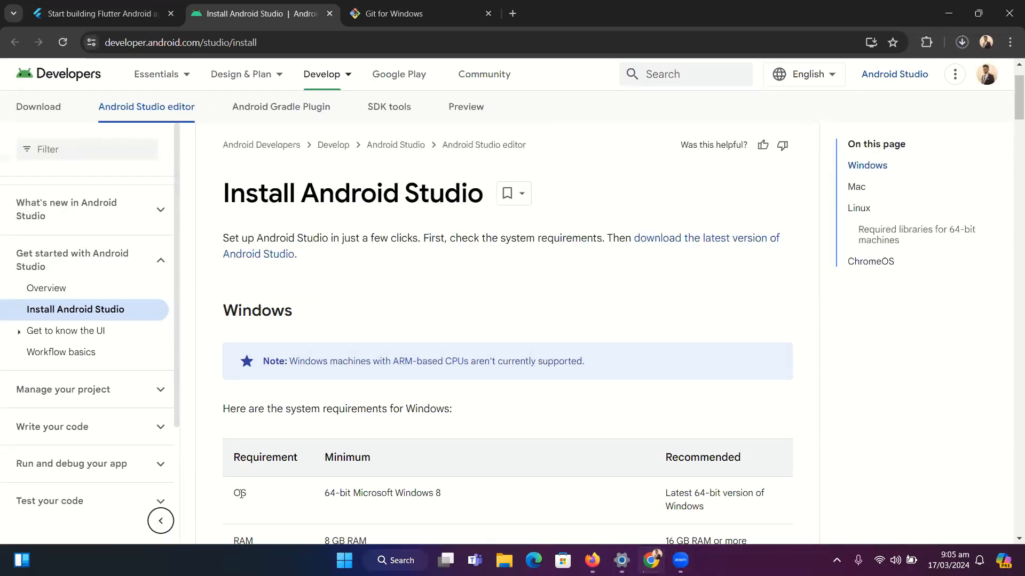
{"action": "scroll", "coordinate": [248, 504], "scroll_direction": "down", "scroll_amount": 1}
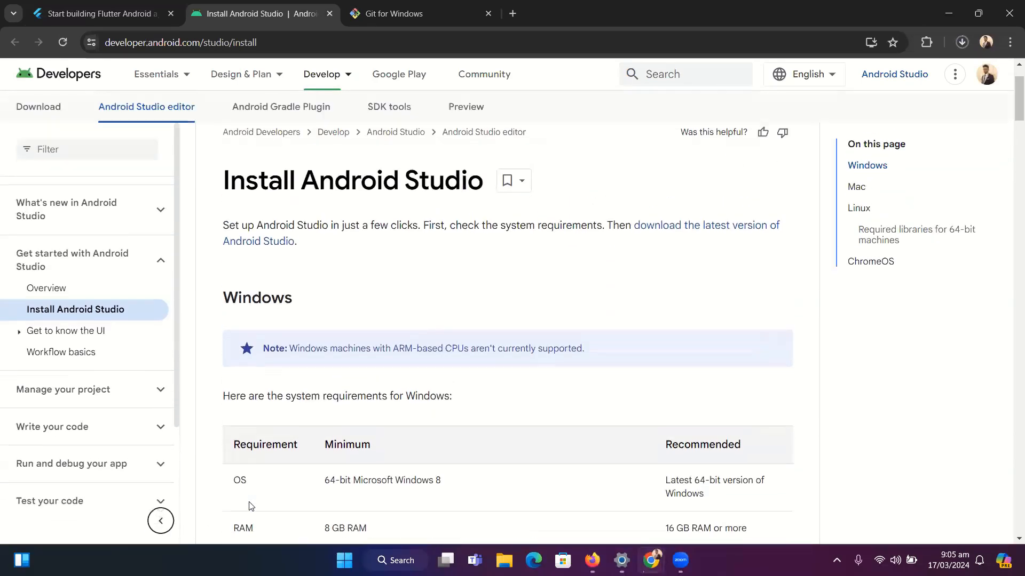
{"action": "scroll", "coordinate": [251, 505], "scroll_direction": "up", "scroll_amount": 1}
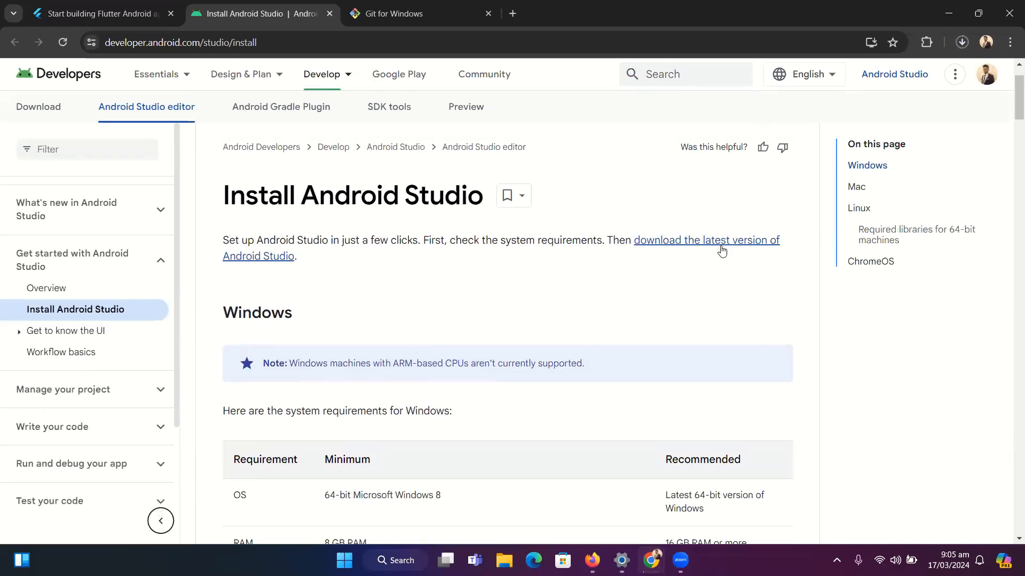
{"action": "left_click", "coordinate": [689, 241]}
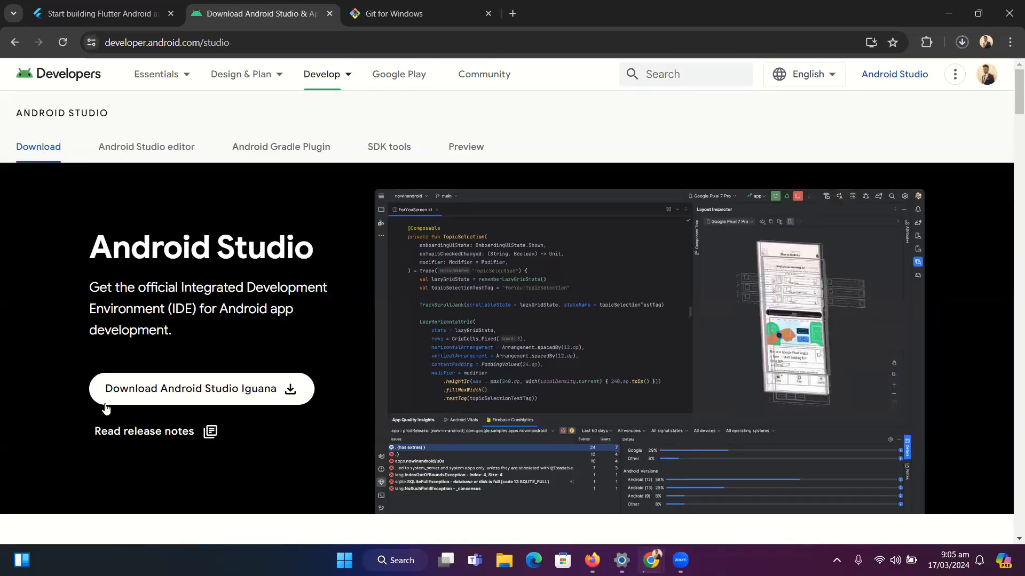
Agree to the terms and conditions and request the Android Studio Iguana | 2023.2.1 download for Windows
{"action": "left_click", "coordinate": [122, 396]}
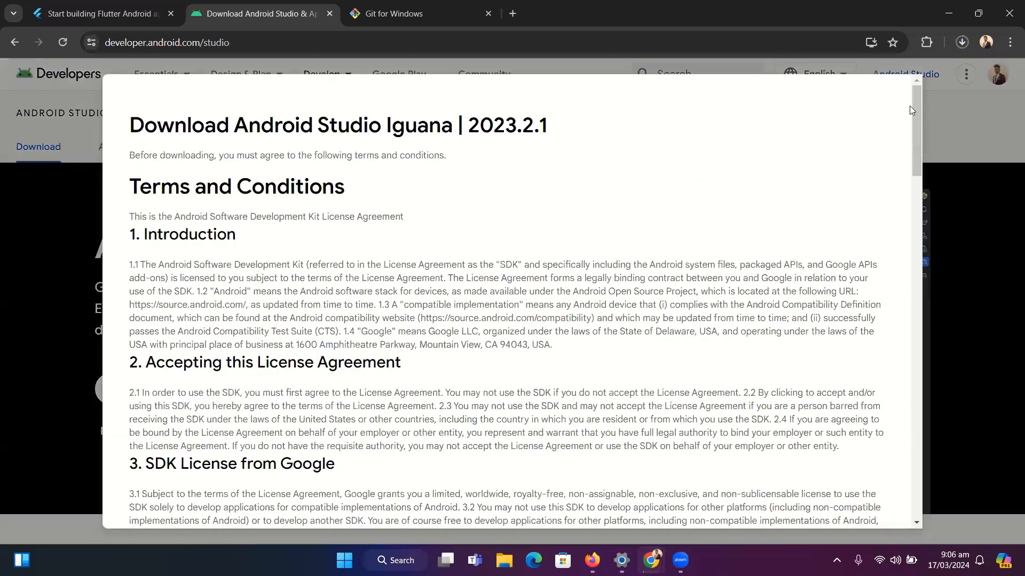
{"action": "scroll", "coordinate": [914, 232], "scroll_direction": "down", "scroll_amount": 2}
{"action": "left_click_drag", "start_coordinate": [890, 381], "coordinate": [886, 484]}
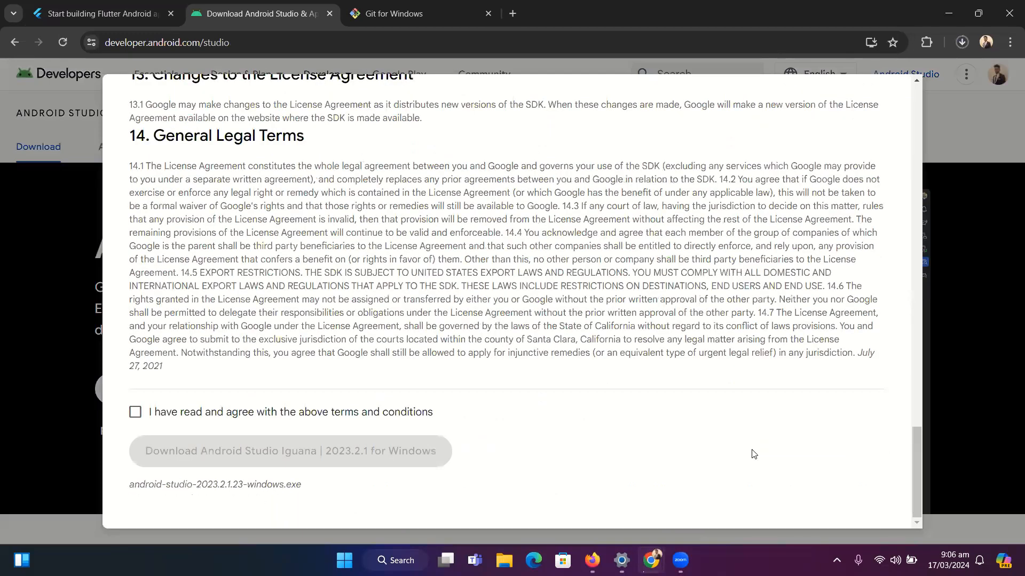
{"action": "left_click", "coordinate": [134, 412]}
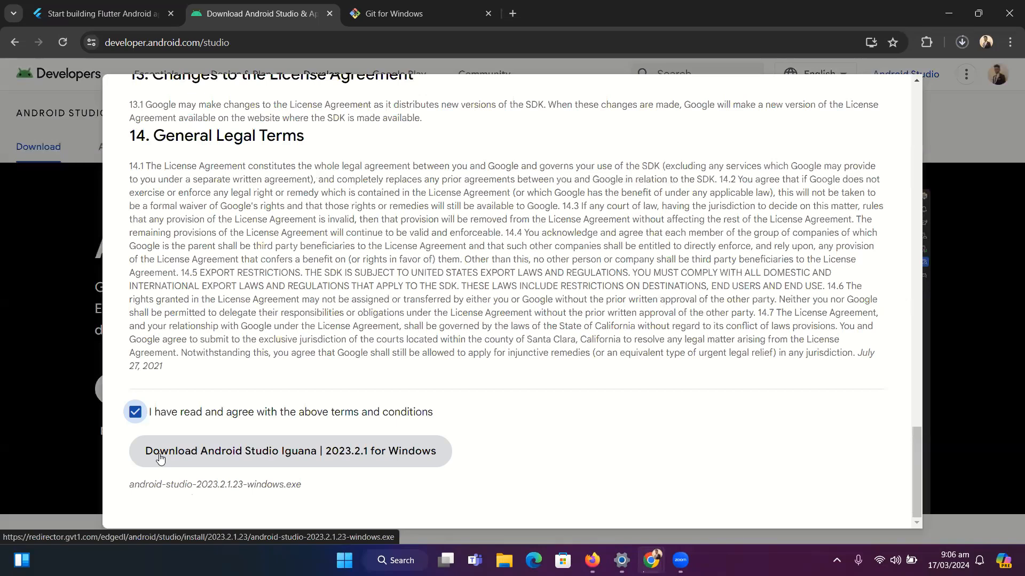
{"action": "left_click", "coordinate": [145, 452]}
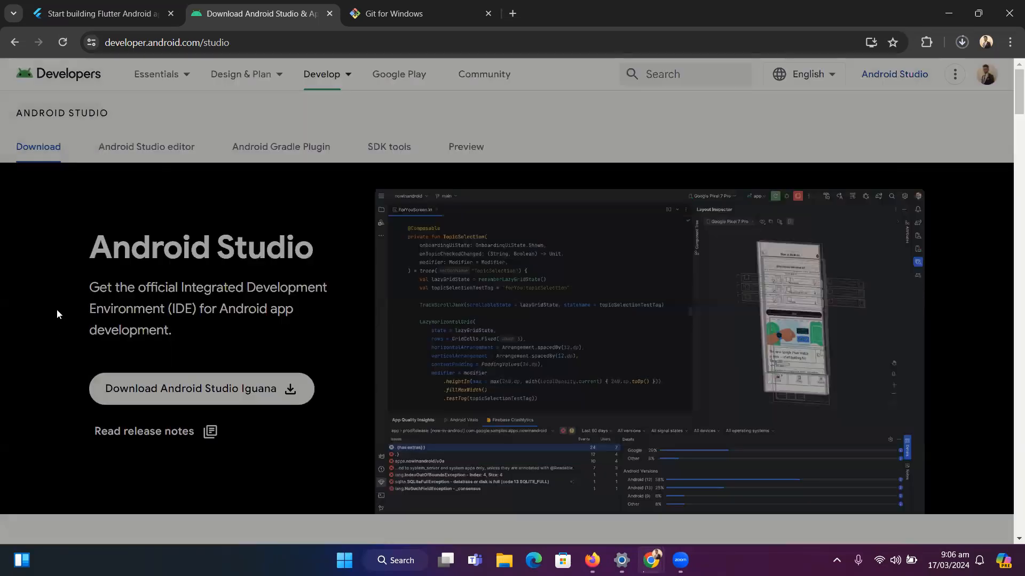
In the Flutter guide's SDK section, compare the VS Code install instructions with the download-and-install method
{"action": "left_click", "coordinate": [65, 4]}
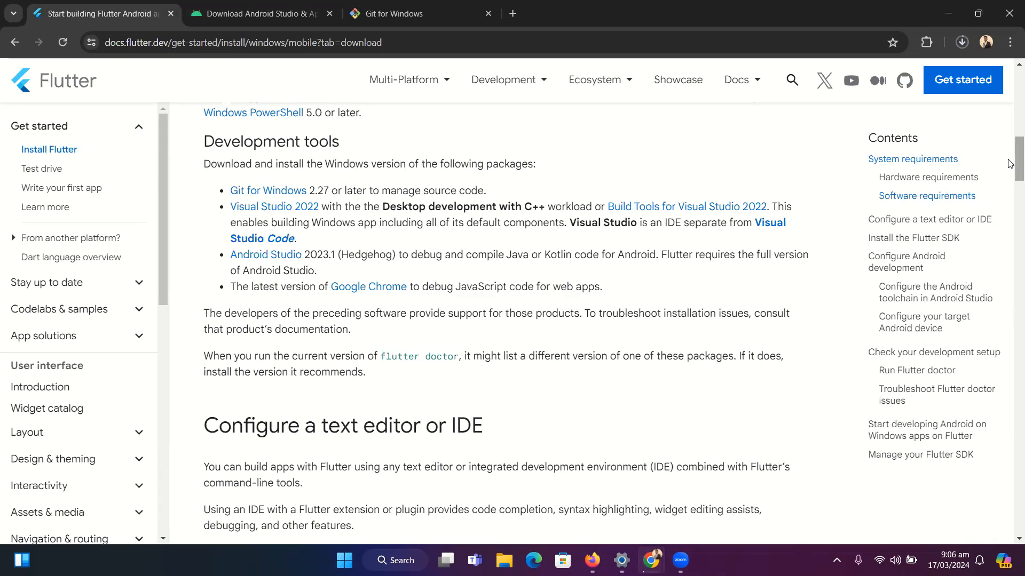
{"action": "left_click_drag", "start_coordinate": [1010, 164], "coordinate": [1010, 186]}
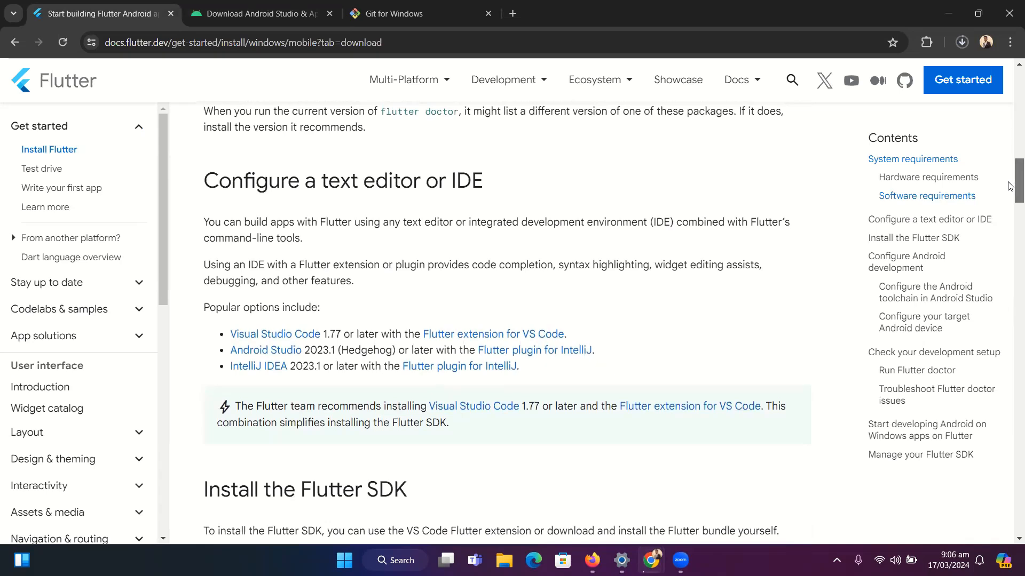
{"action": "left_click_drag", "start_coordinate": [1010, 186], "coordinate": [1019, 223]}
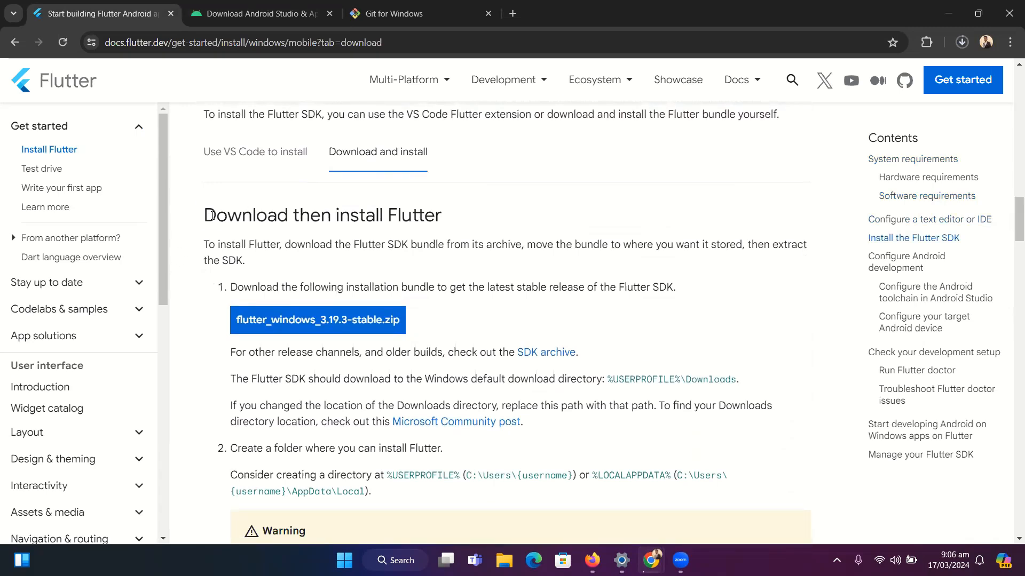
{"action": "left_click_drag", "start_coordinate": [211, 215], "coordinate": [241, 220]}
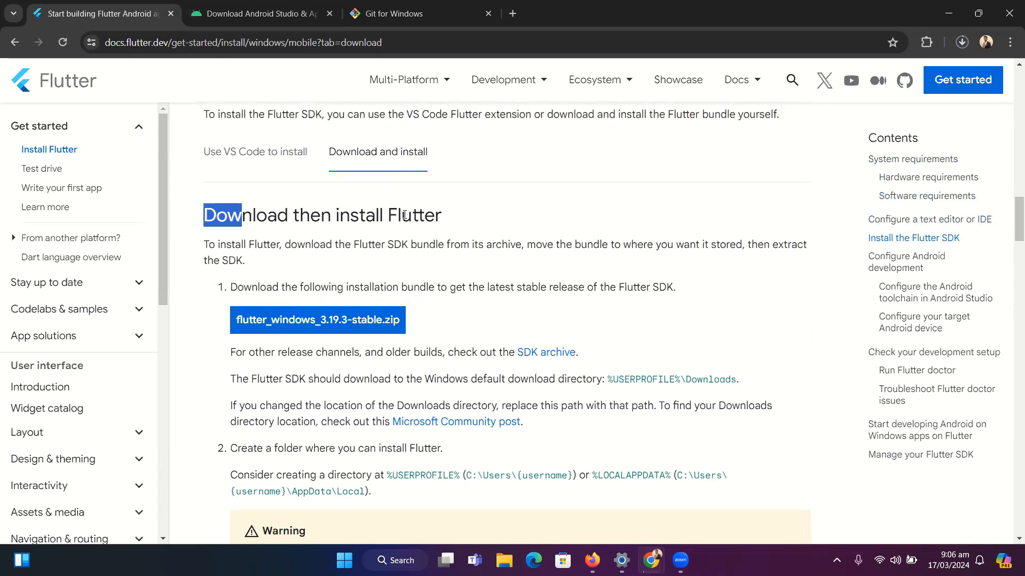
{"action": "left_click", "coordinate": [227, 156]}
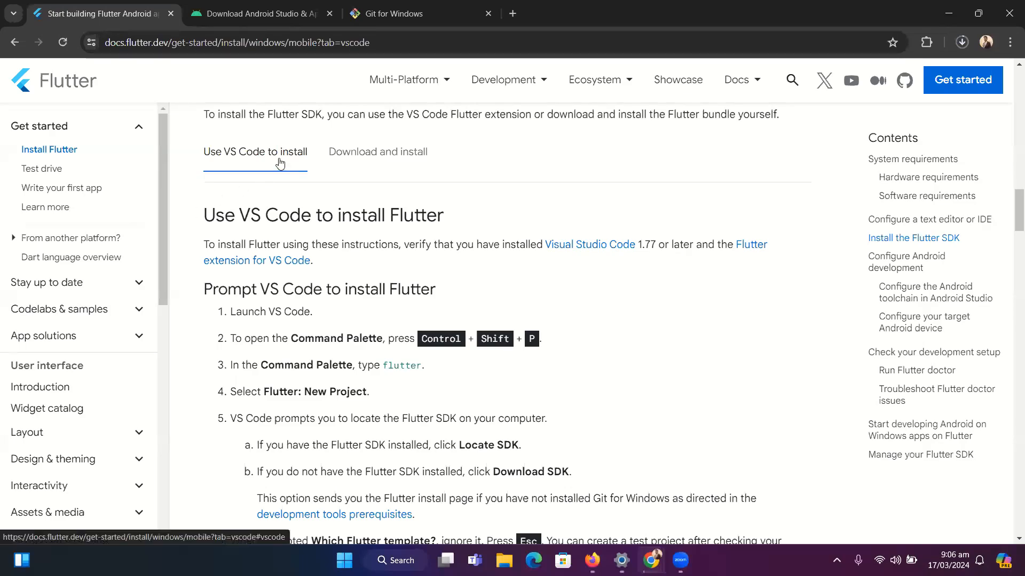
{"action": "left_click", "coordinate": [337, 155]}
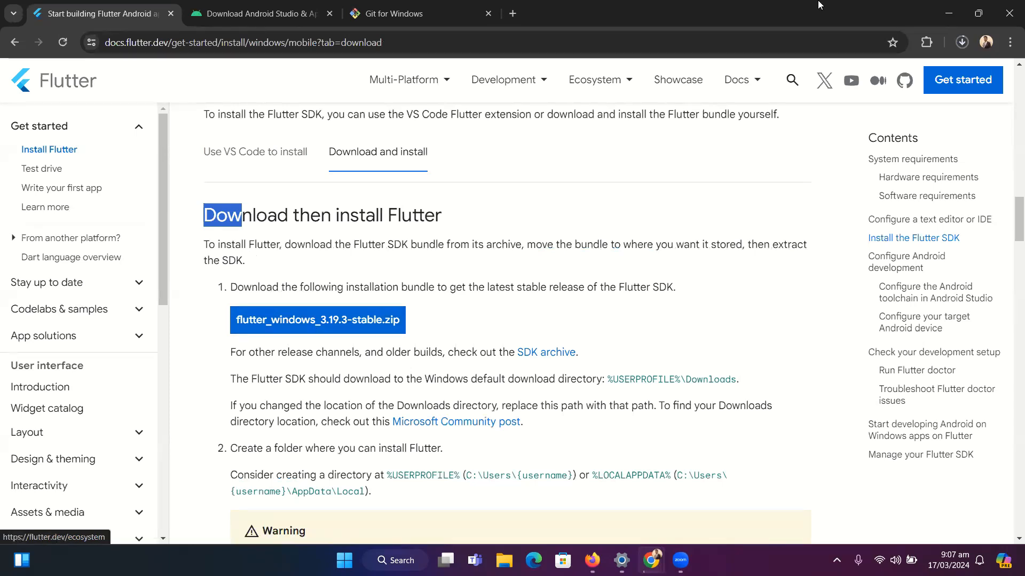
Show the downloaded flutter_windows_3.19.3-stable.zip in its folder and extract the archive there
{"action": "left_click", "coordinate": [962, 42]}
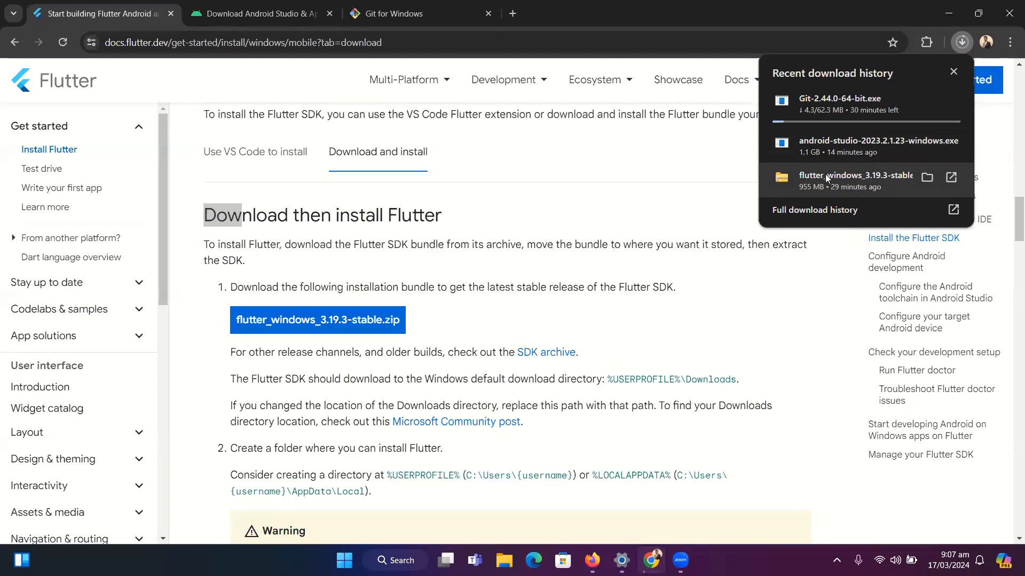
{"action": "left_click", "coordinate": [927, 178]}
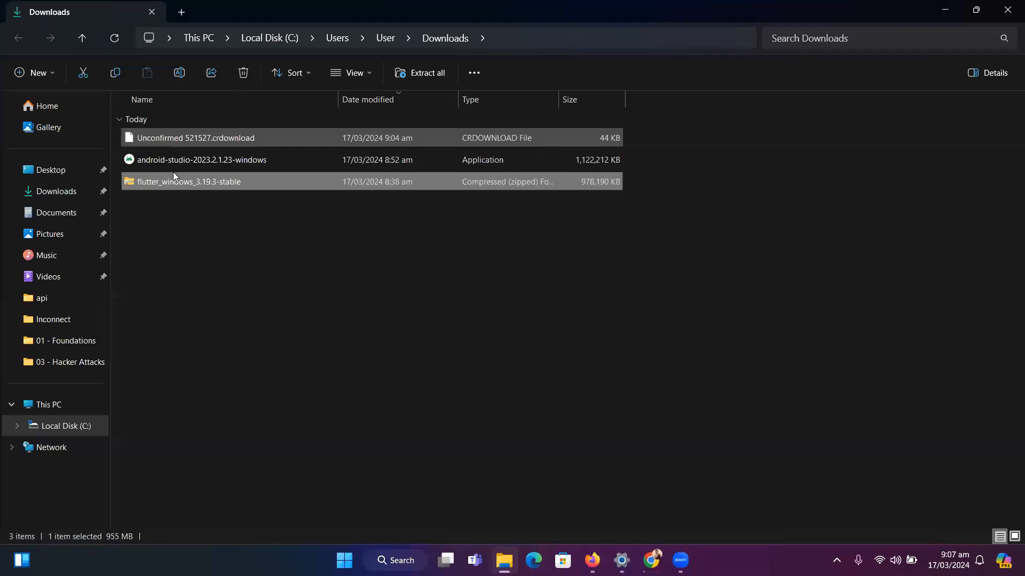
{"action": "right_click", "coordinate": [239, 182]}
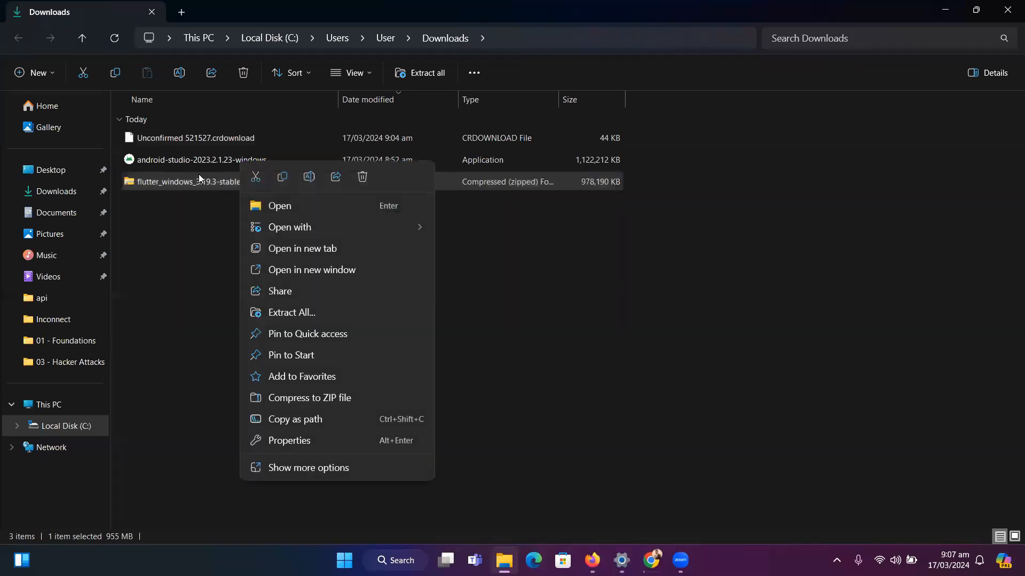
{"action": "left_click", "coordinate": [283, 314]}
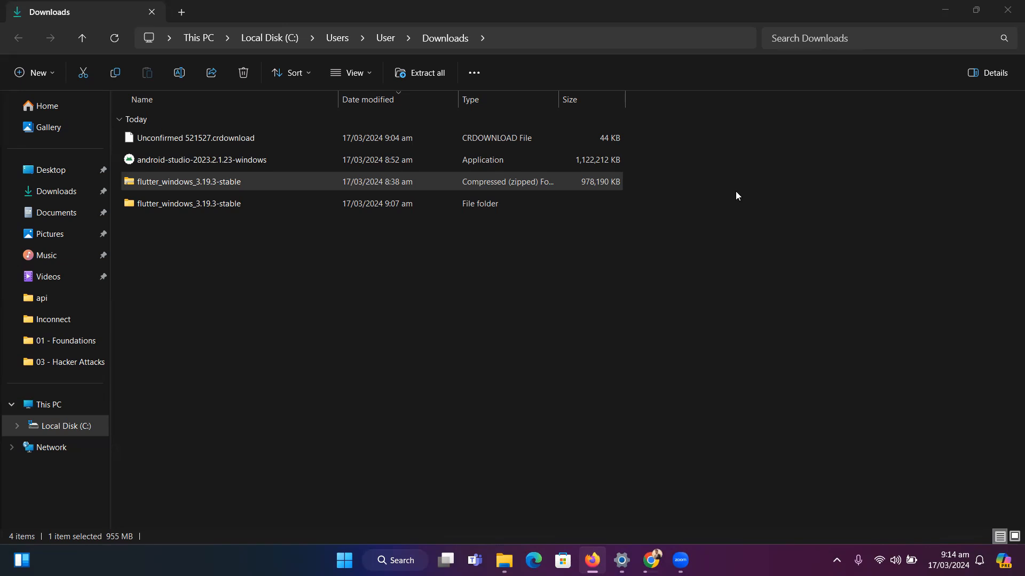
Open the extracted flutter_windows_3.19.3-stable folder and check the contents of its flutter subfolder
{"action": "double_click", "coordinate": [201, 204]}
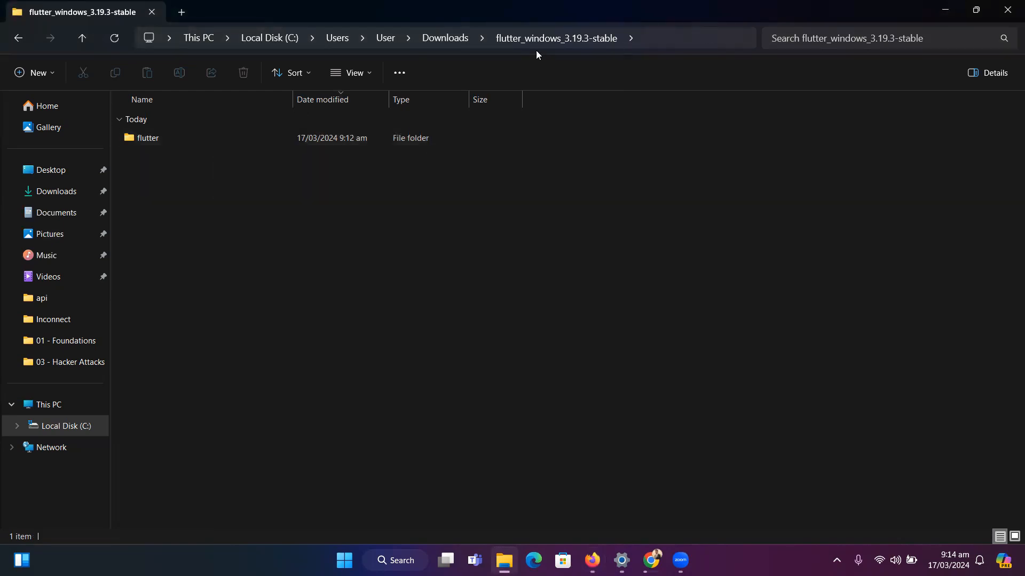
{"action": "double_click", "coordinate": [182, 138]}
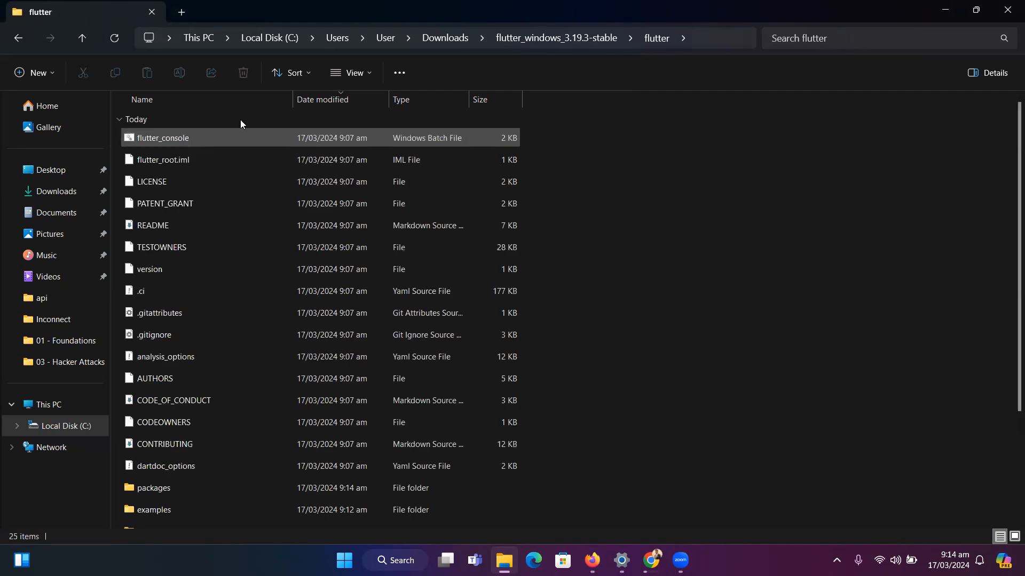
{"action": "left_click", "coordinate": [591, 42]}
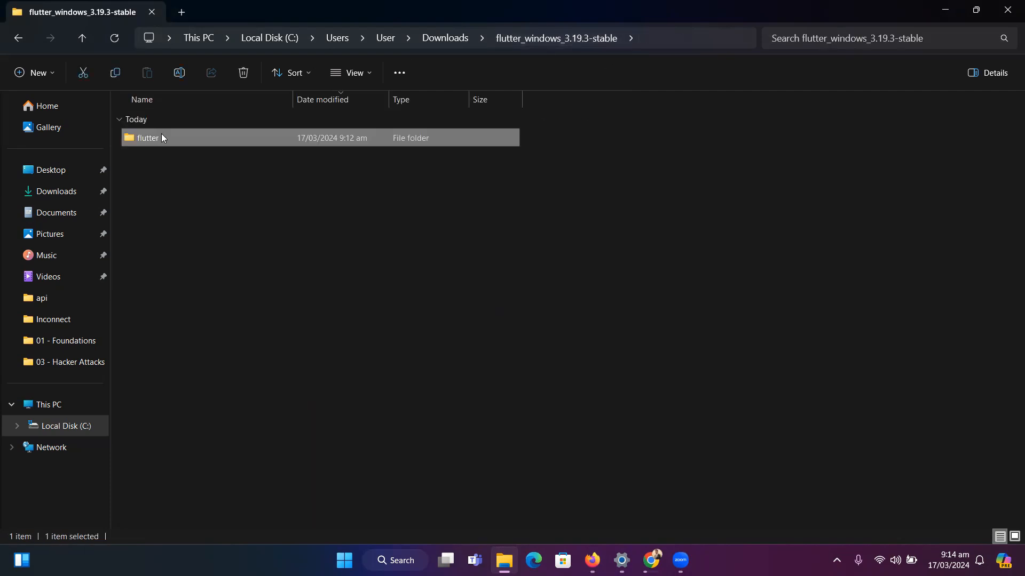
Copy the extracted flutter folder and create a new folder named src on Local Disk (C:)
{"action": "right_click", "coordinate": [161, 134]}
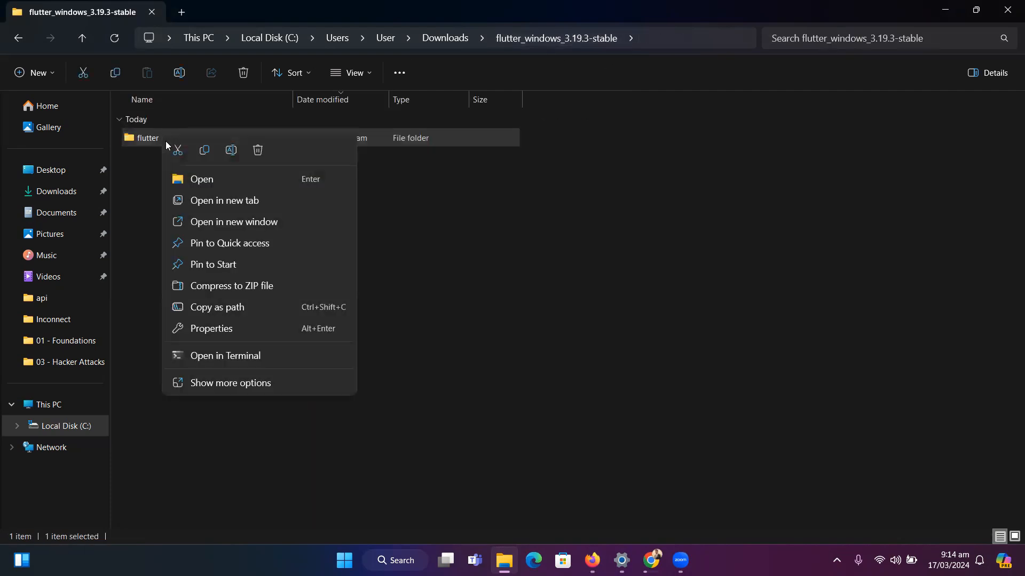
{"action": "left_click", "coordinate": [204, 151]}
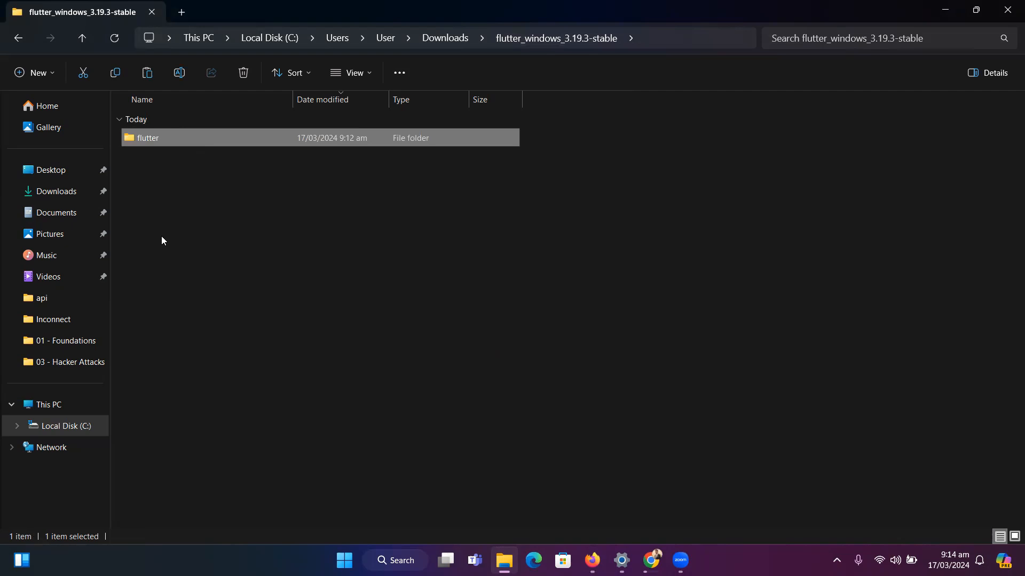
{"action": "left_click", "coordinate": [65, 427]}
{"action": "right_click", "coordinate": [187, 486]}
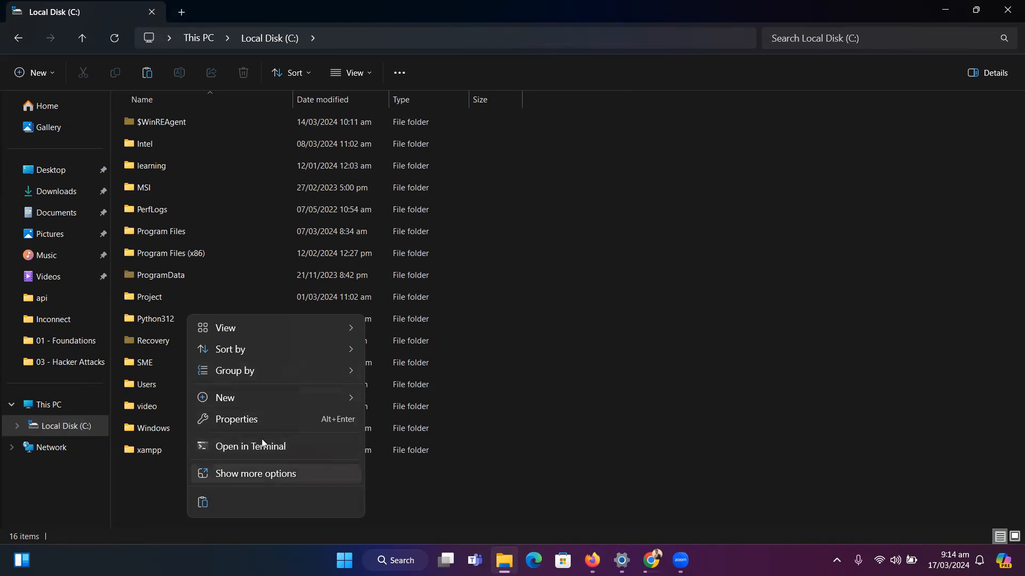
{"action": "key", "text": "Right"}
{"action": "key", "text": "Return"}
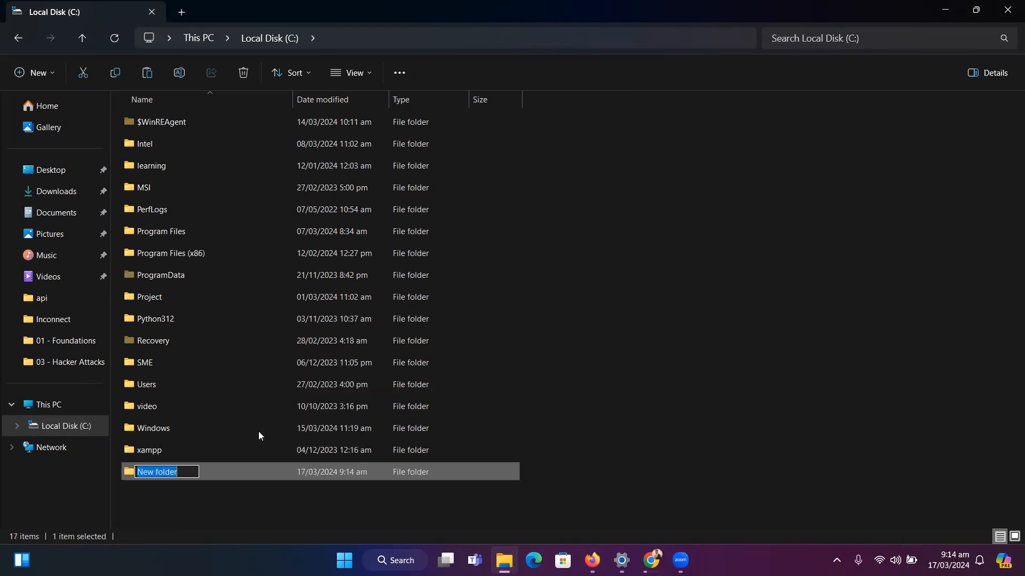
{"action": "type", "text": "src"}
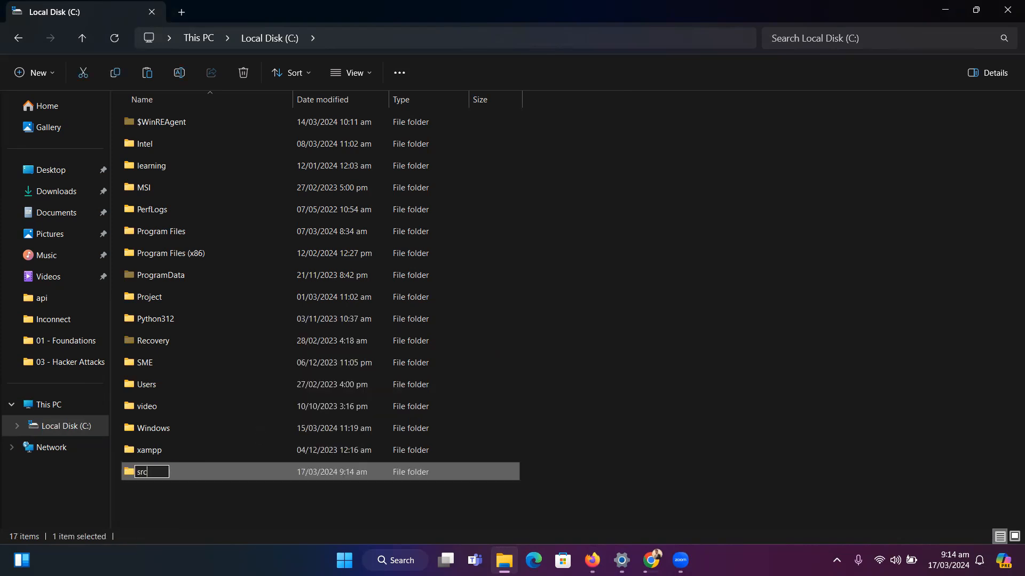
{"action": "key", "text": "Return"}
{"action": "key", "text": "Return"}
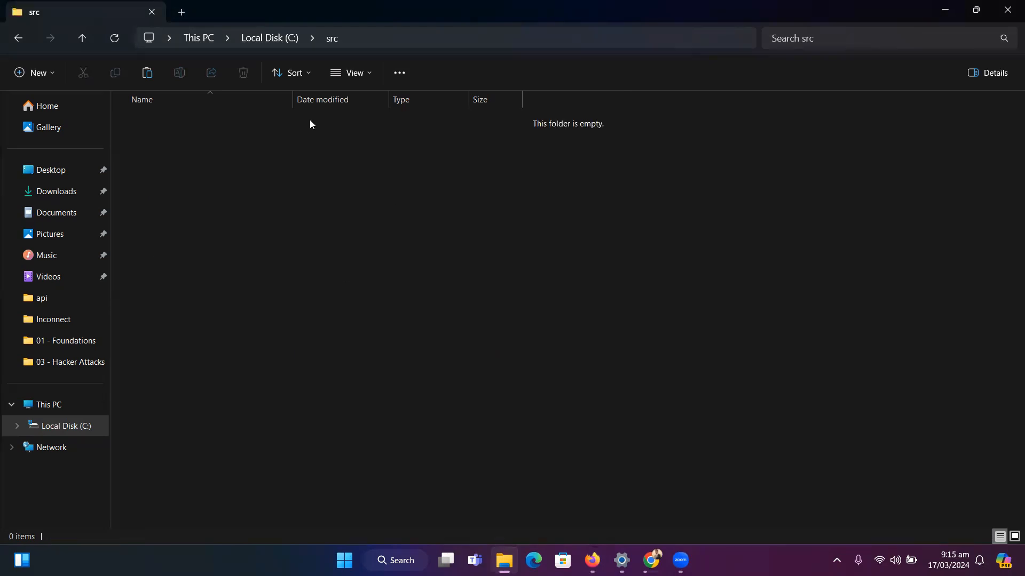
Open the C:\src folder and paste the copied flutter folder into it
{"action": "right_click", "coordinate": [334, 221]}
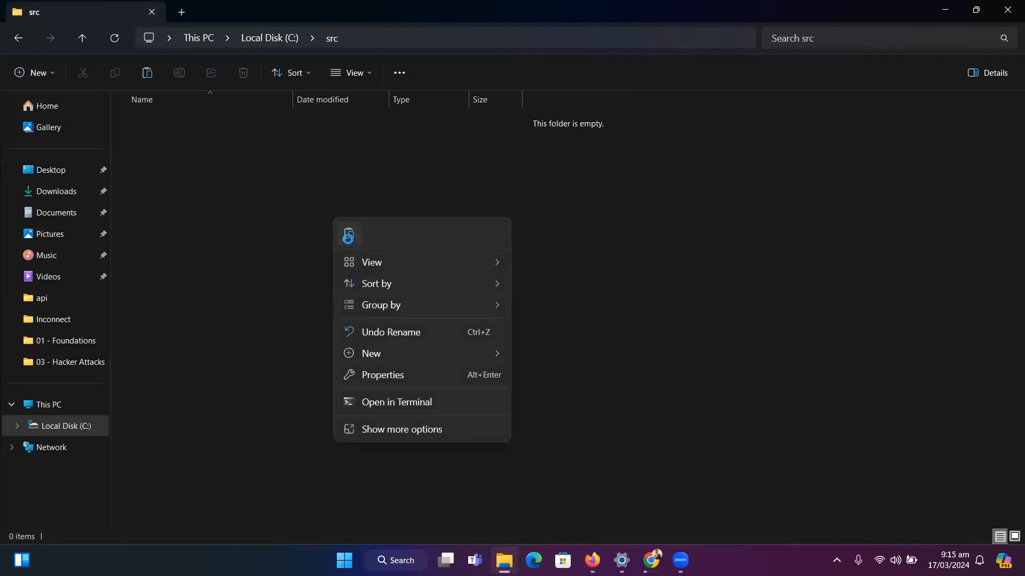
{"action": "left_click", "coordinate": [348, 234]}
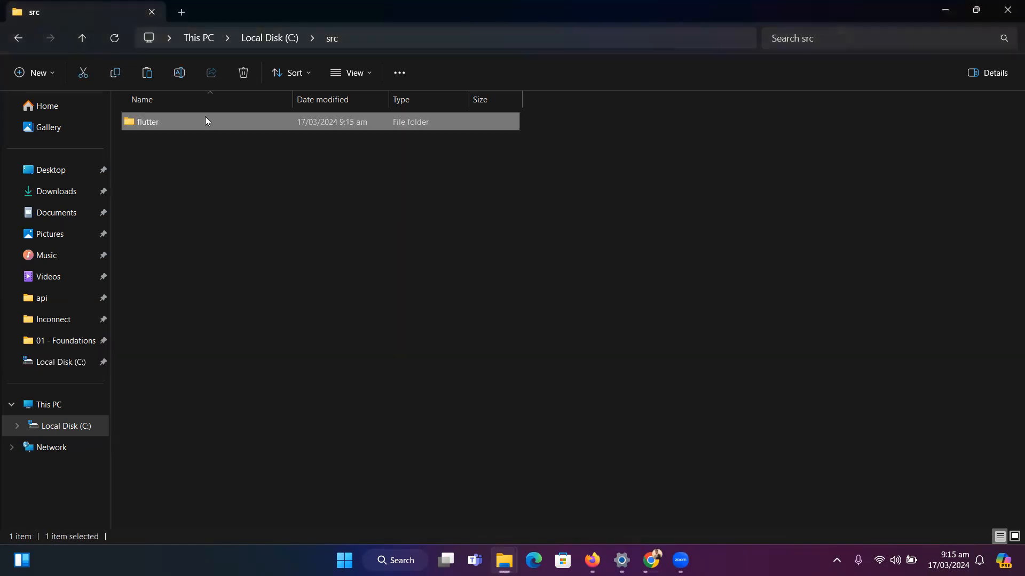
Open the bin subfolder of the pasted flutter folder and copy its path, C:\src\flutter\bin
{"action": "double_click", "coordinate": [204, 122]}
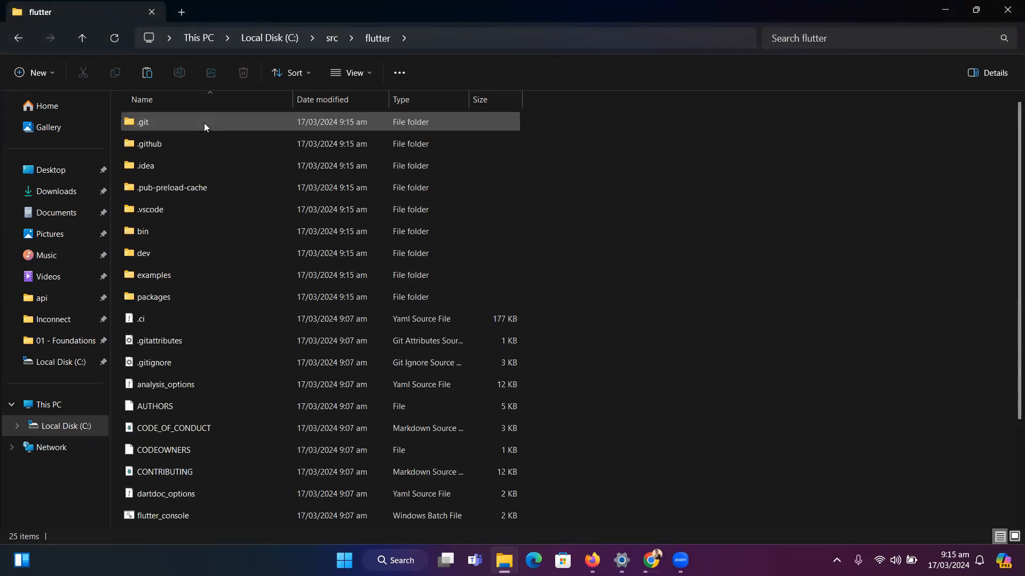
{"action": "double_click", "coordinate": [163, 230]}
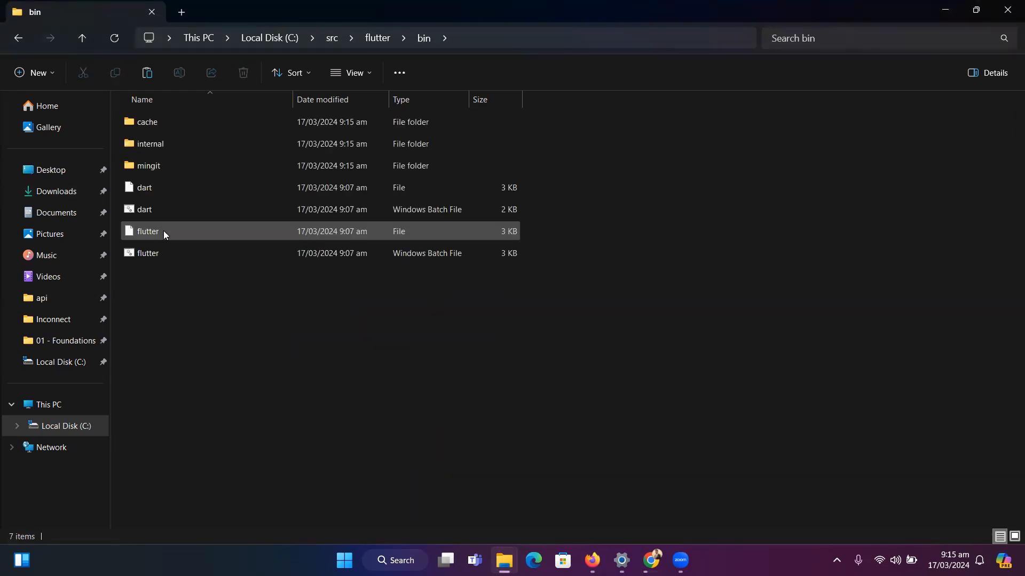
{"action": "left_click", "coordinate": [488, 36]}
{"action": "key", "text": "ctrl+c"}
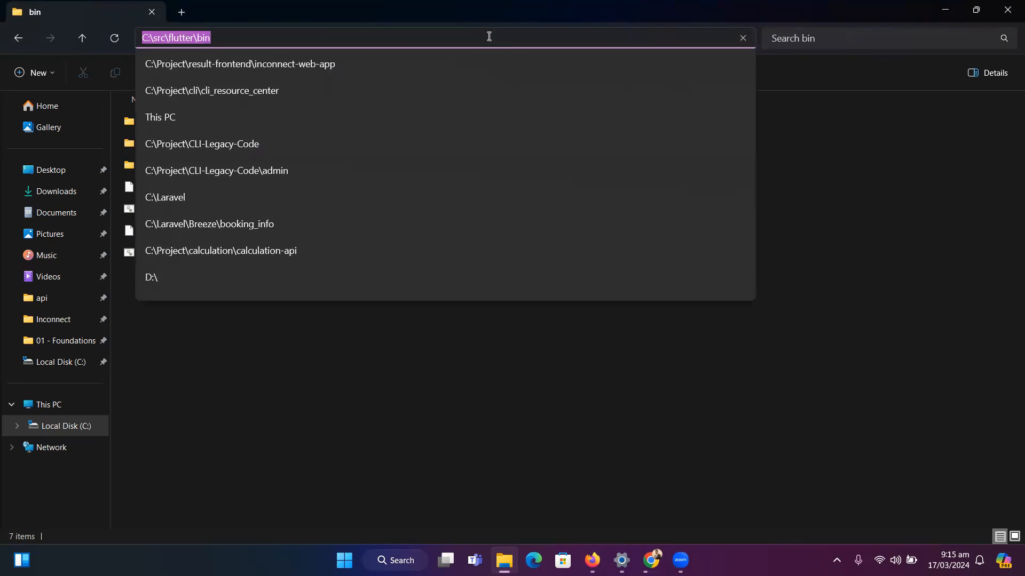
{"action": "left_click", "coordinate": [295, 357]}
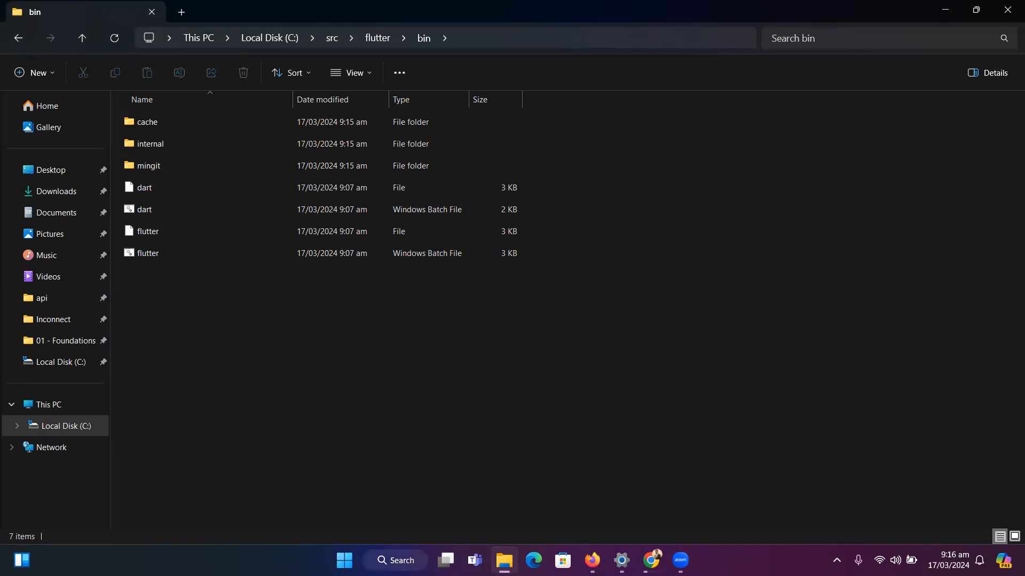
Find the system environment variable settings with a Windows search for env and open the Environment Variables dialog
{"action": "key", "text": "super+s"}
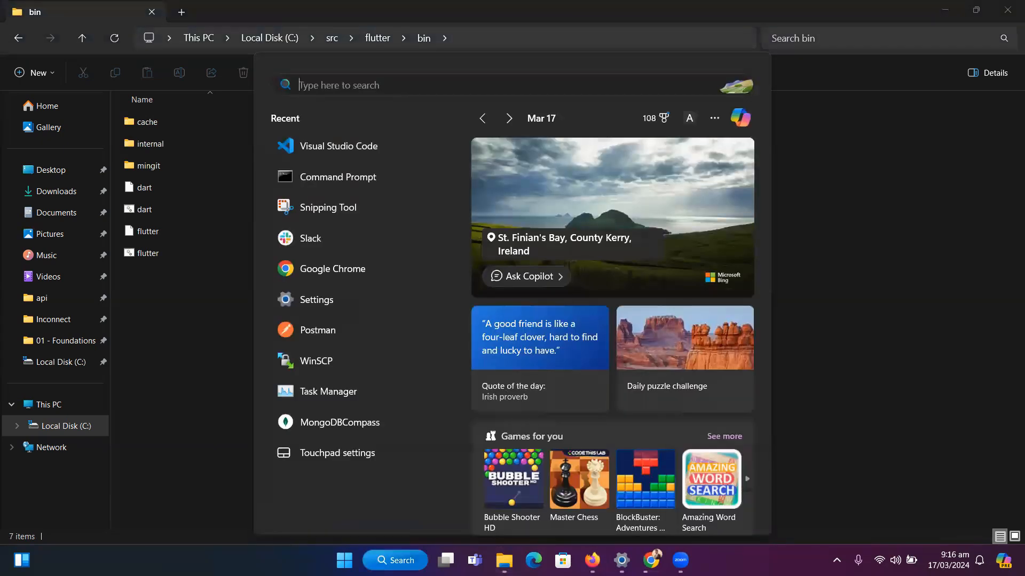
{"action": "type", "text": "env"}
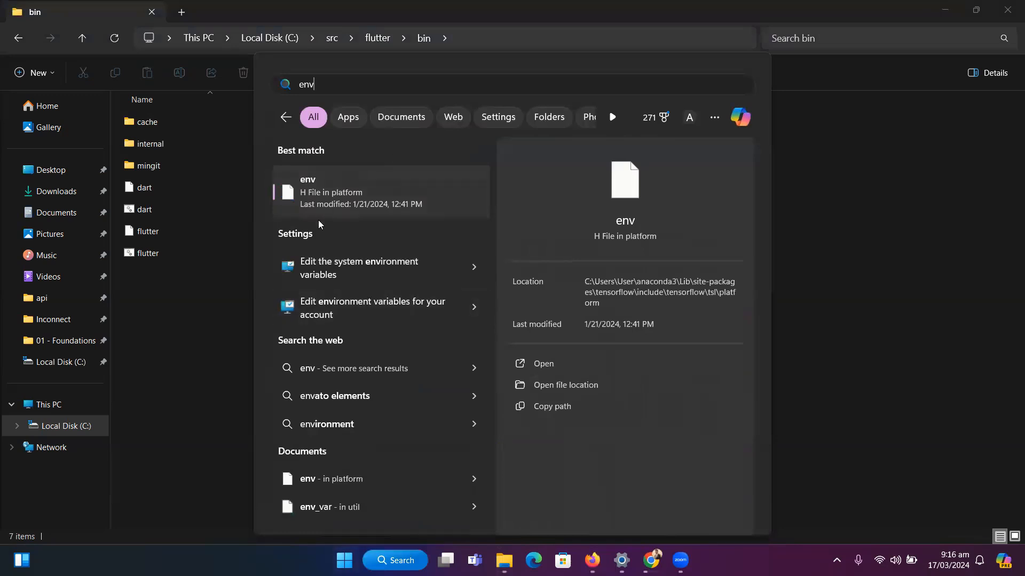
{"action": "left_click", "coordinate": [341, 270]}
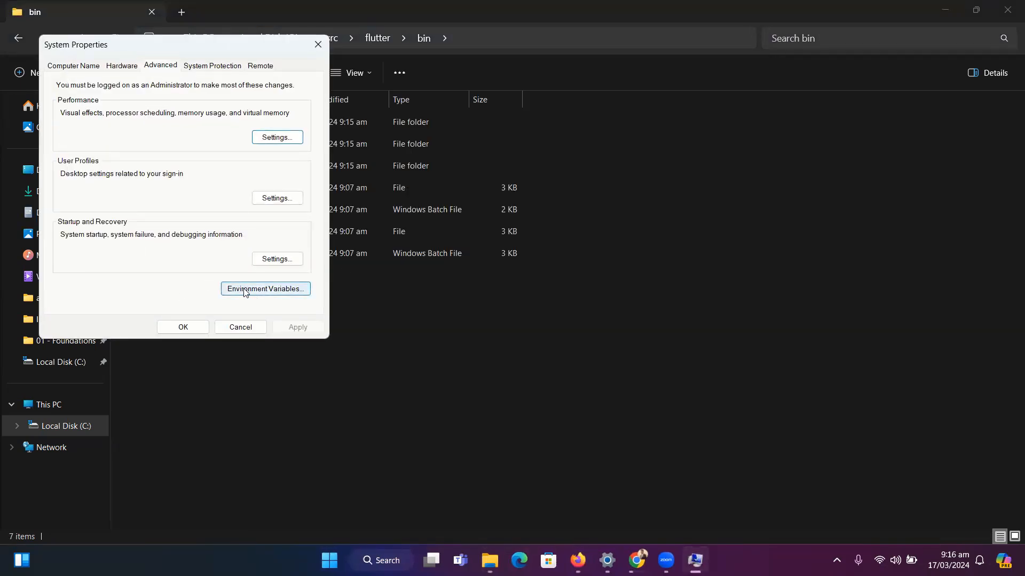
{"action": "left_click", "coordinate": [245, 290]}
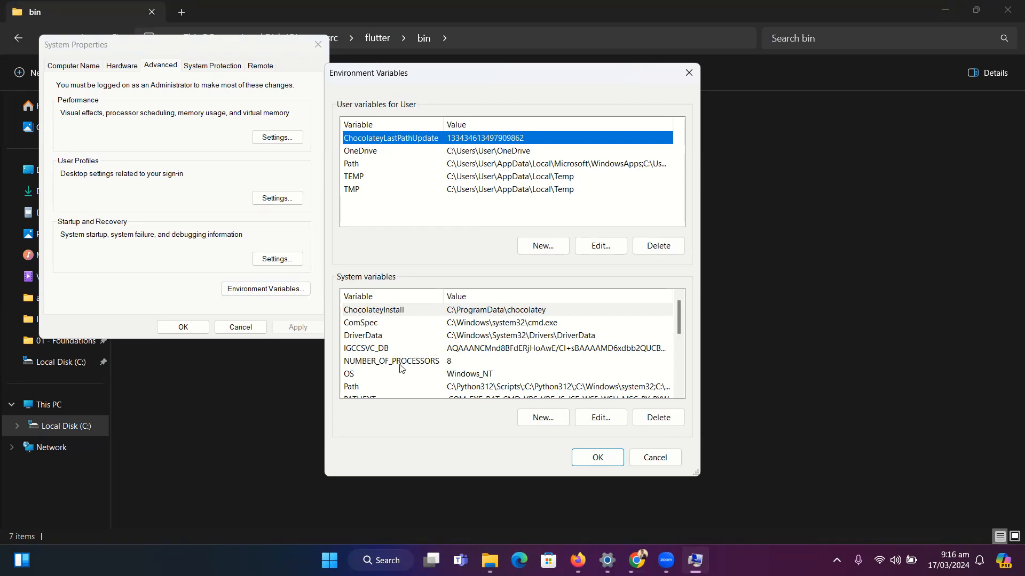
Add C:\src\flutter\bin as a new entry in the system Path variable and save the change
{"action": "double_click", "coordinate": [405, 385]}
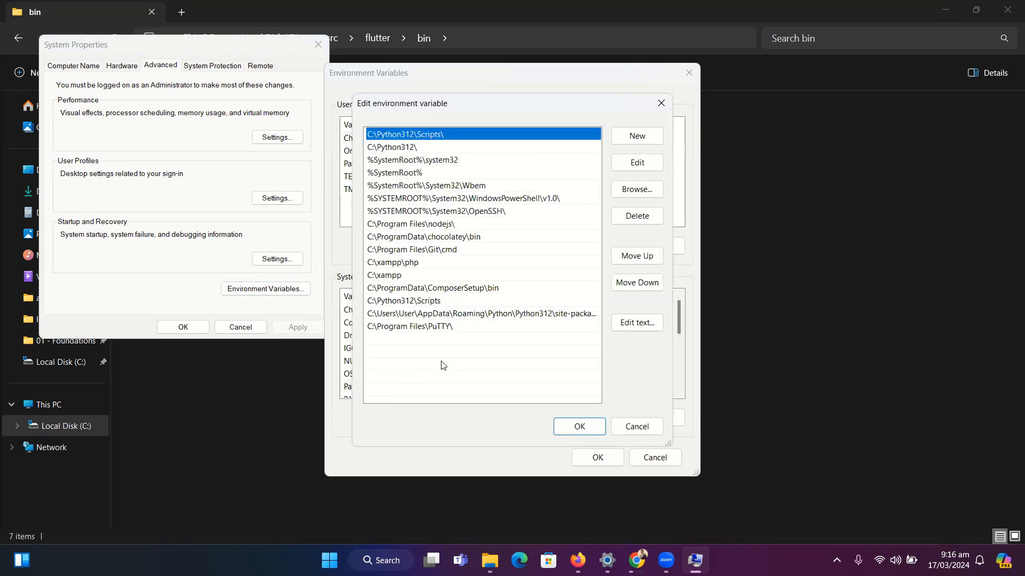
{"action": "double_click", "coordinate": [383, 338]}
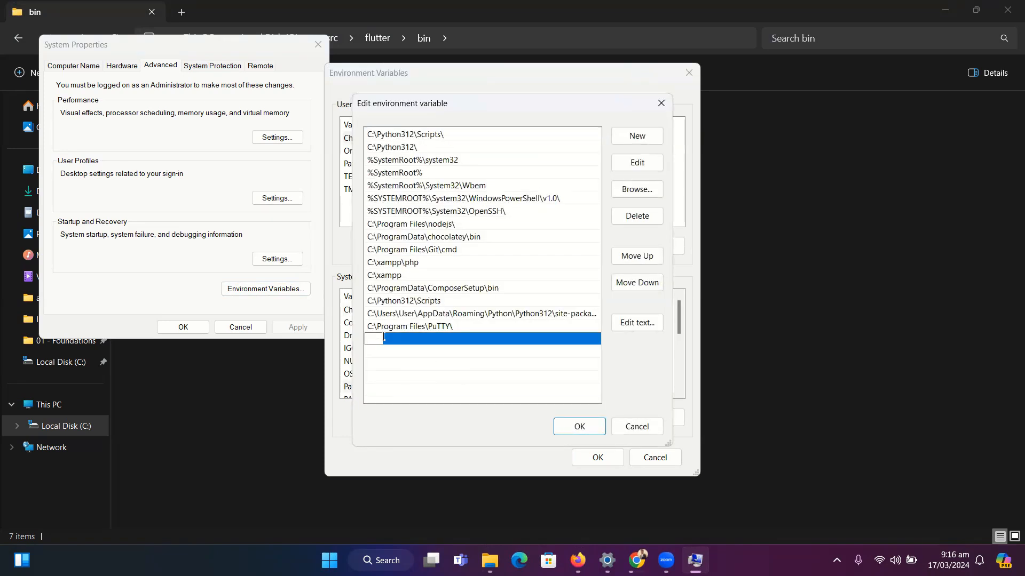
{"action": "key", "text": "ctrl+v"}
{"action": "left_click", "coordinate": [575, 432]}
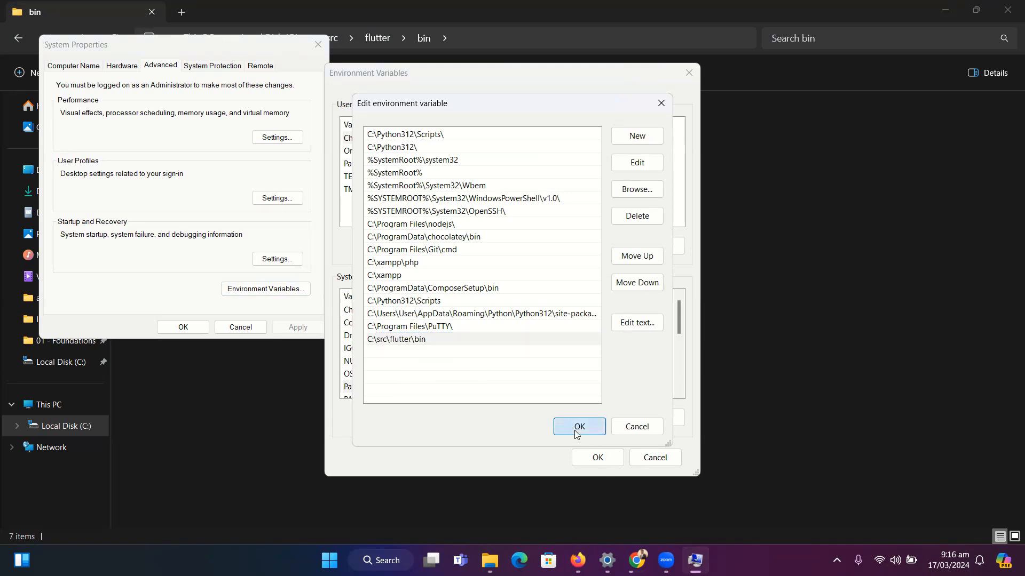
{"action": "left_click", "coordinate": [591, 457]}
{"action": "left_click", "coordinate": [183, 327]}
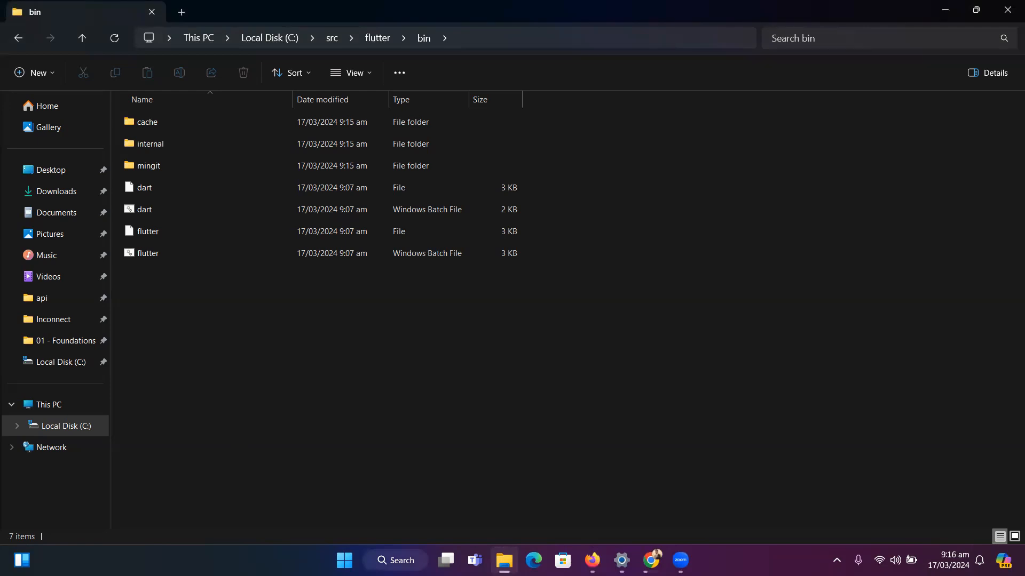
Switch to a new Command Prompt and run the flutter command
{"action": "key", "text": "super+s"}
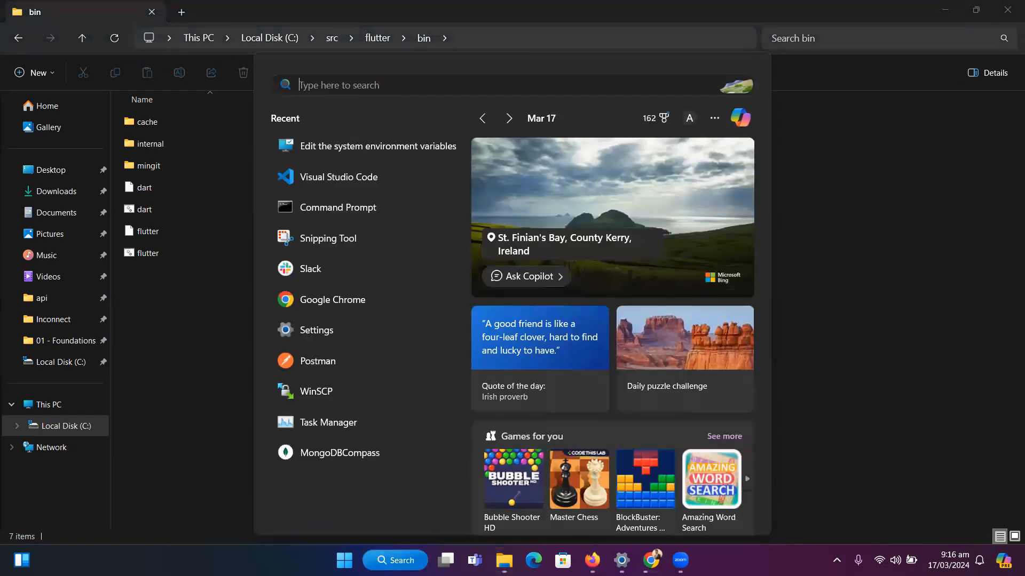
{"action": "type", "text": "cmd"}
{"action": "key", "text": "Return"}
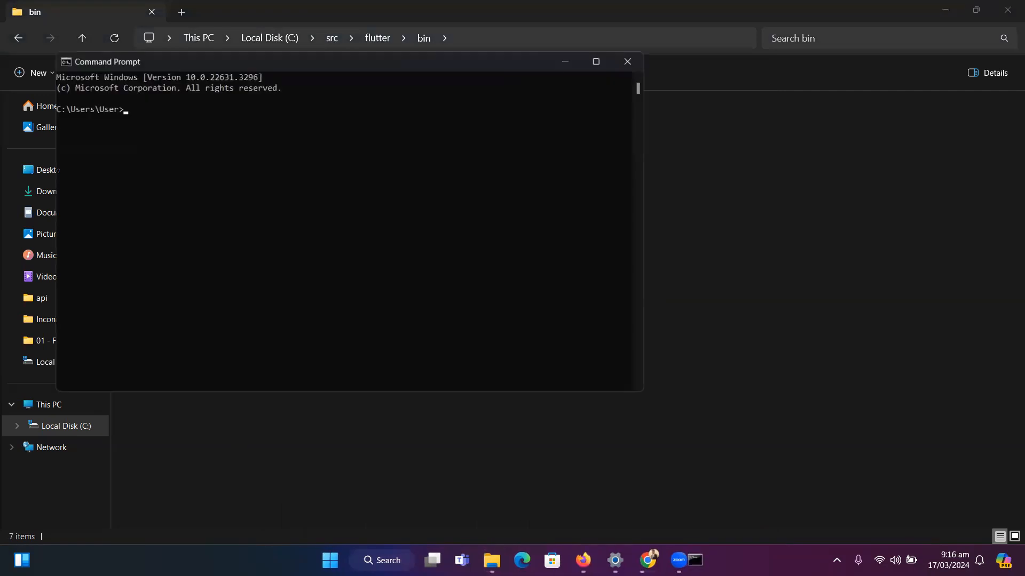
{"action": "type", "text": "flutter"}
{"action": "key", "text": "Return"}
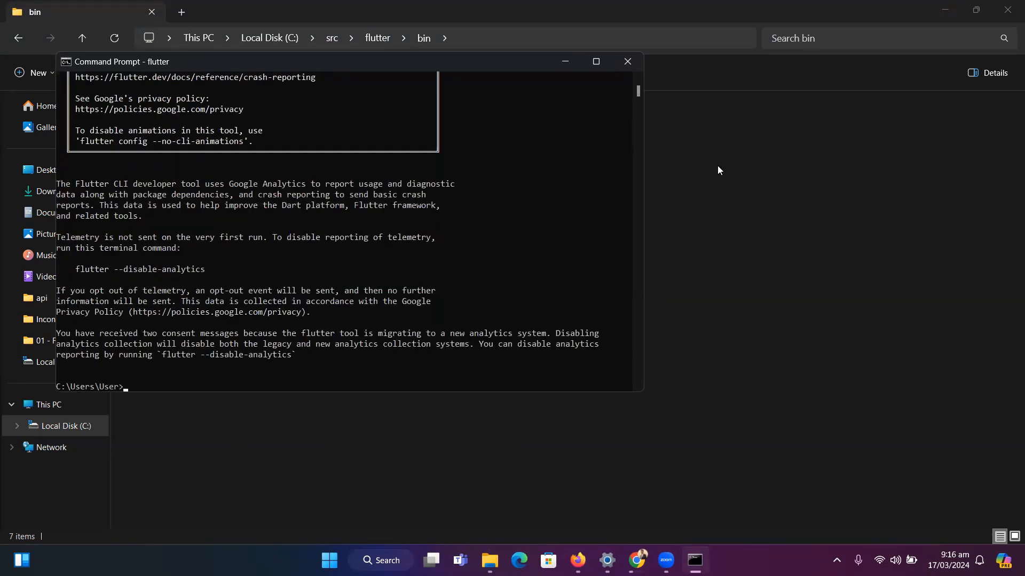
Run flutter doctor and review its summary, checking the Android toolchain, Chrome, Android Studio and VS Code entries
{"action": "left_click_drag", "start_coordinate": [638, 92], "coordinate": [639, 91]}
{"action": "left_click", "coordinate": [332, 312]}
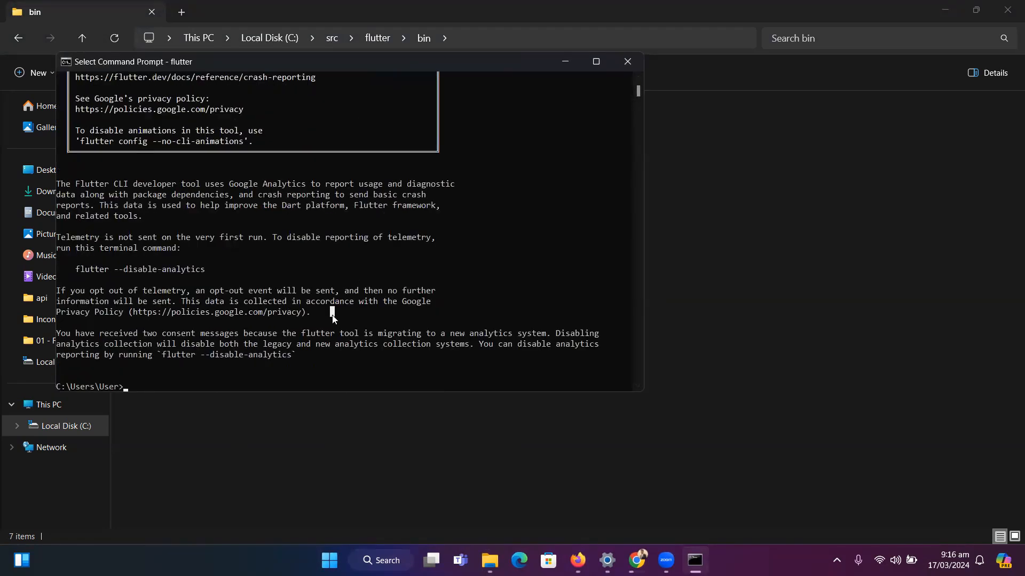
{"action": "type", "text": "flu"}
{"action": "type", "text": "tter doctor"}
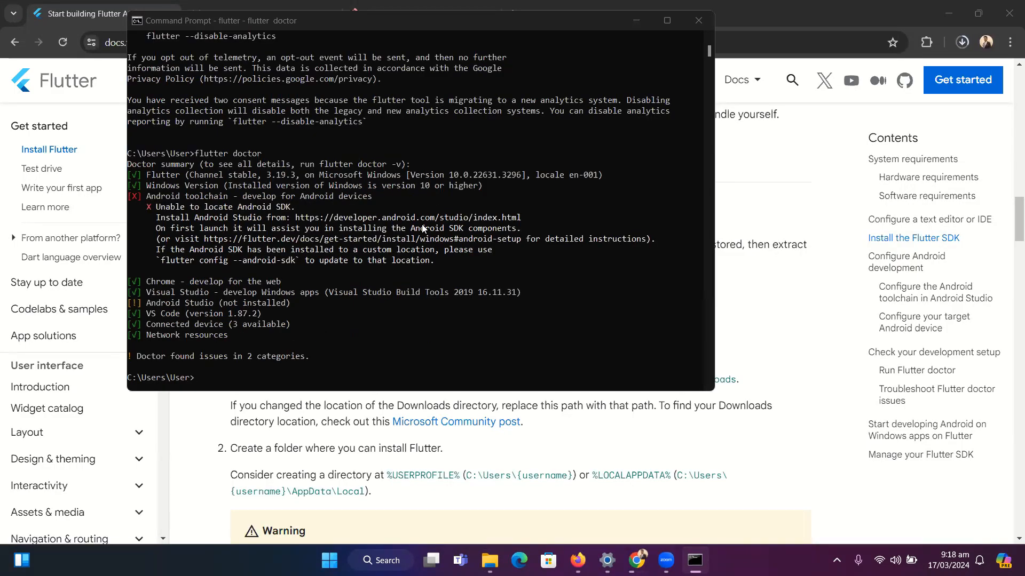
{"action": "left_click", "coordinate": [129, 177]}
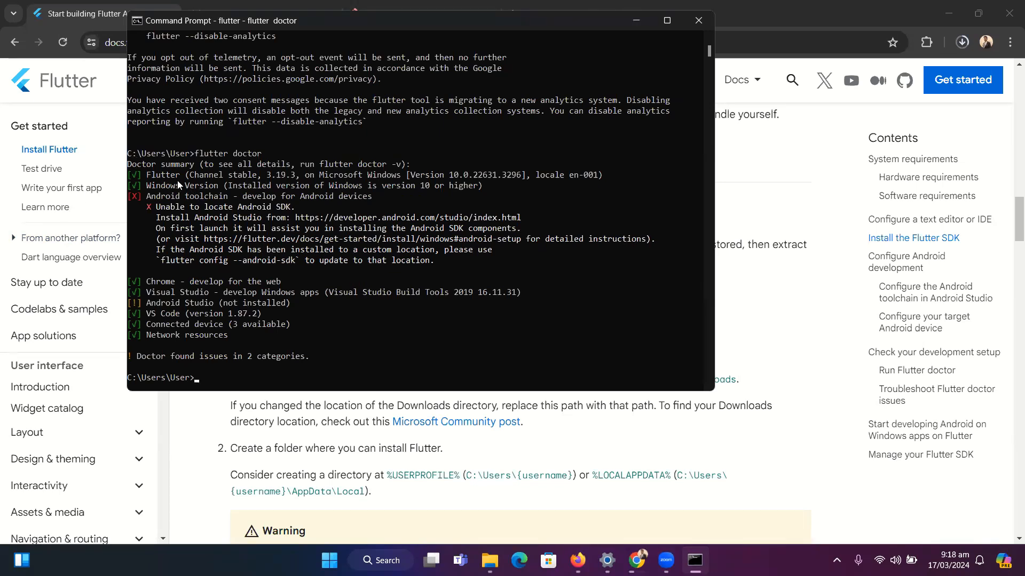
{"action": "left_click_drag", "start_coordinate": [148, 198], "coordinate": [228, 196]}
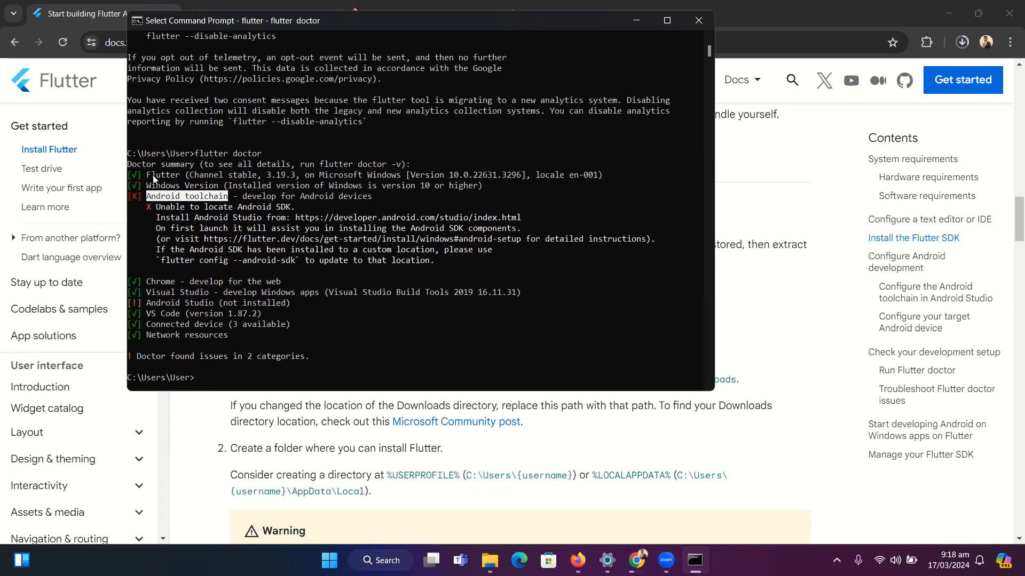
{"action": "left_click_drag", "start_coordinate": [234, 340], "coordinate": [215, 301]}
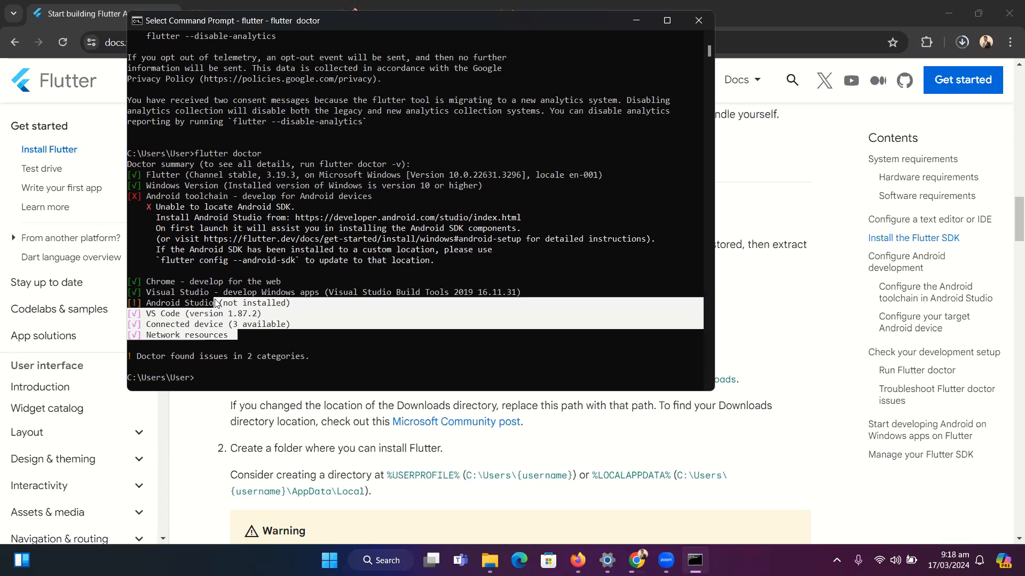
{"action": "left_click", "coordinate": [191, 283]}
{"action": "left_click", "coordinate": [135, 283]}
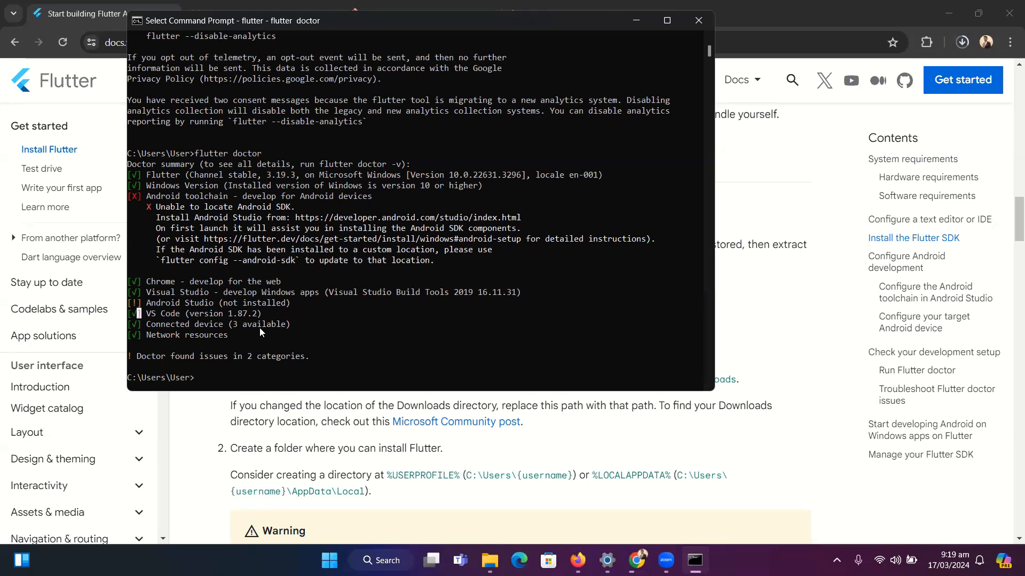
Show the downloaded android-studio-2023.2.1.23-windows installer in its folder from Chrome's download history and launch it
{"action": "left_click", "coordinate": [962, 44]}
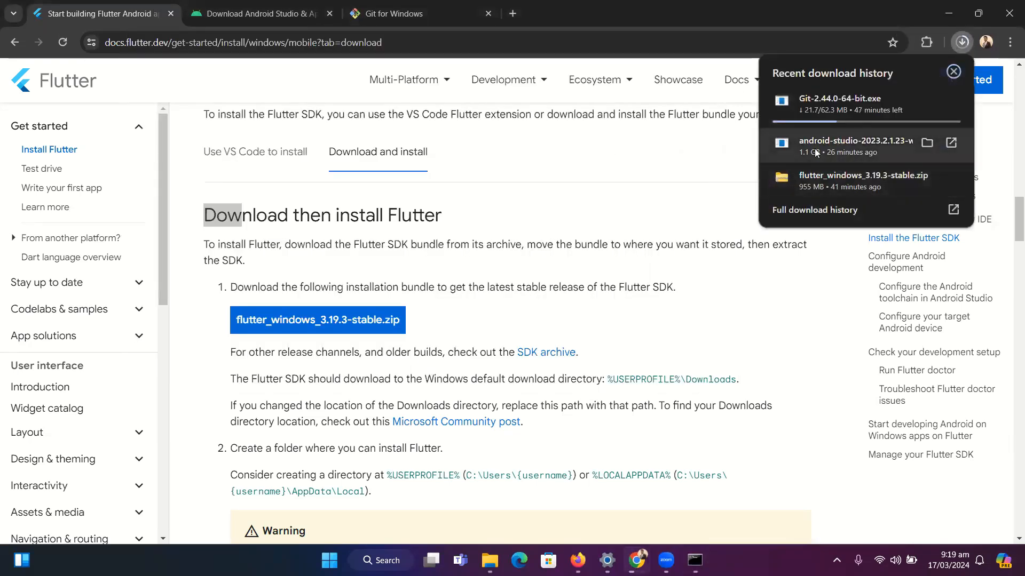
{"action": "mouse_move", "coordinate": [962, 136]}
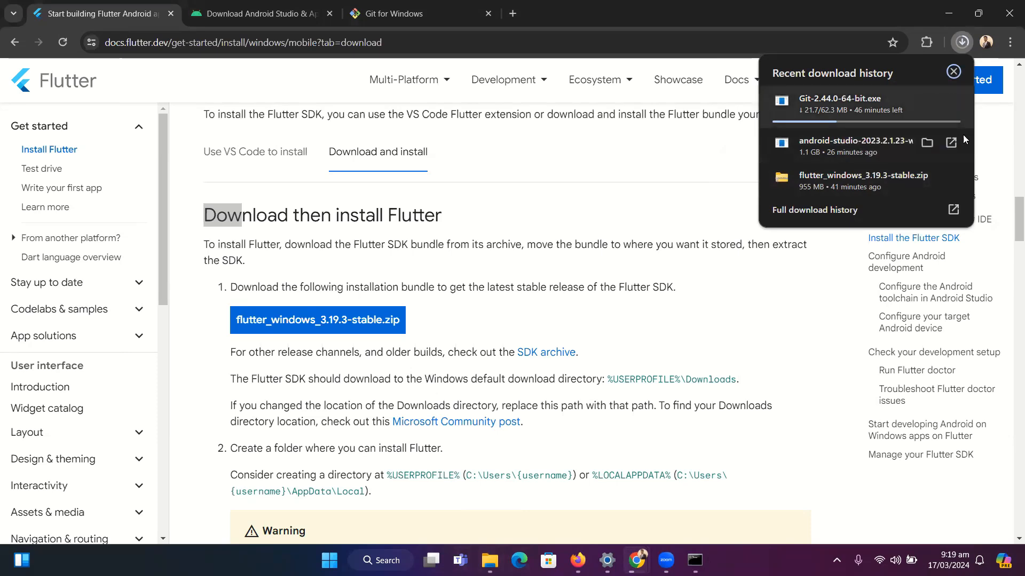
{"action": "left_click", "coordinate": [927, 143]}
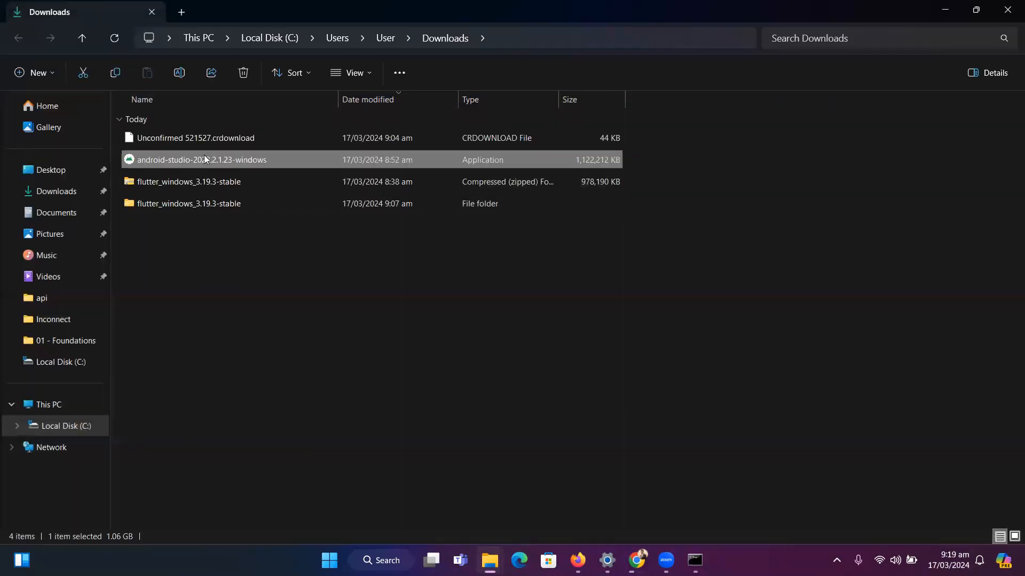
{"action": "double_click", "coordinate": [285, 155]}
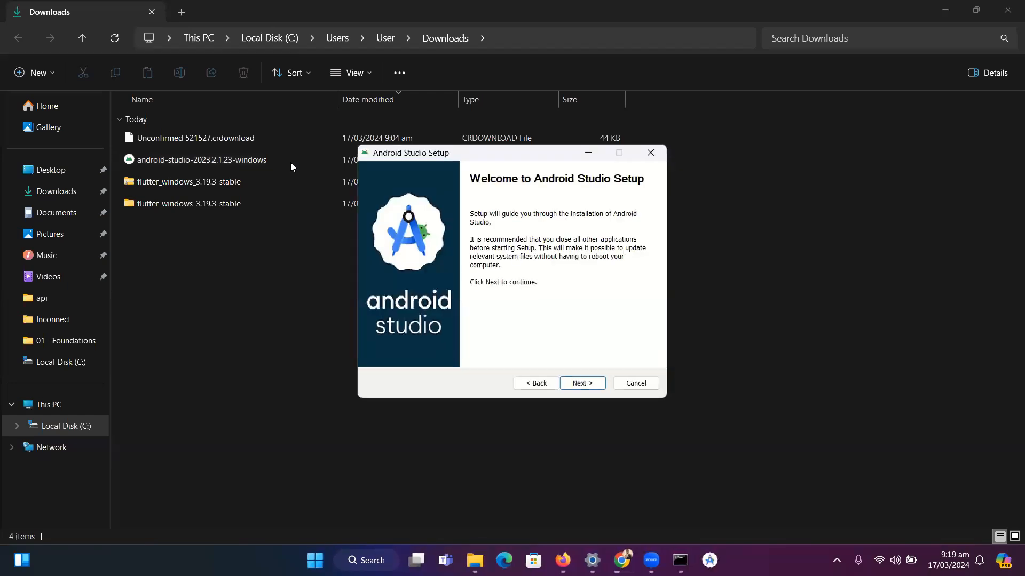
Install Android Studio with the default components, location and Start Menu folder, and finish setup with Start Android Studio enabled
{"action": "key", "text": "Return"}
{"action": "key", "text": "Return"}
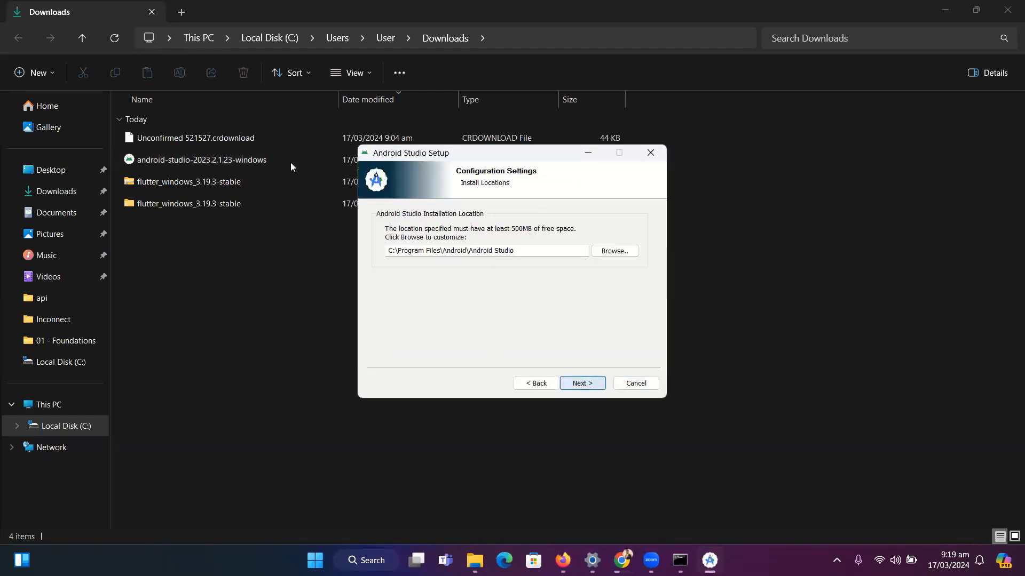
{"action": "key", "text": "Return"}
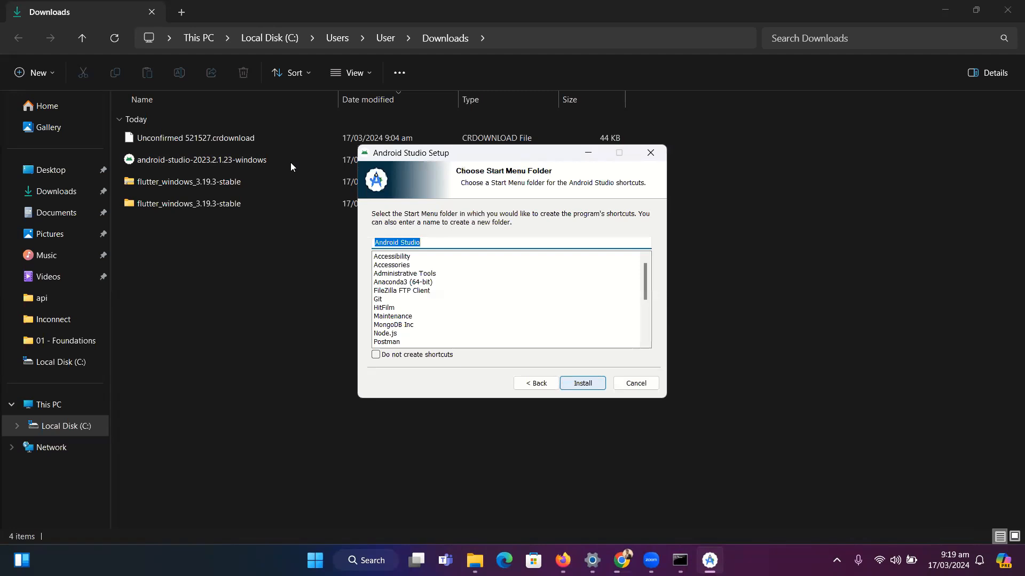
{"action": "key", "text": "Return"}
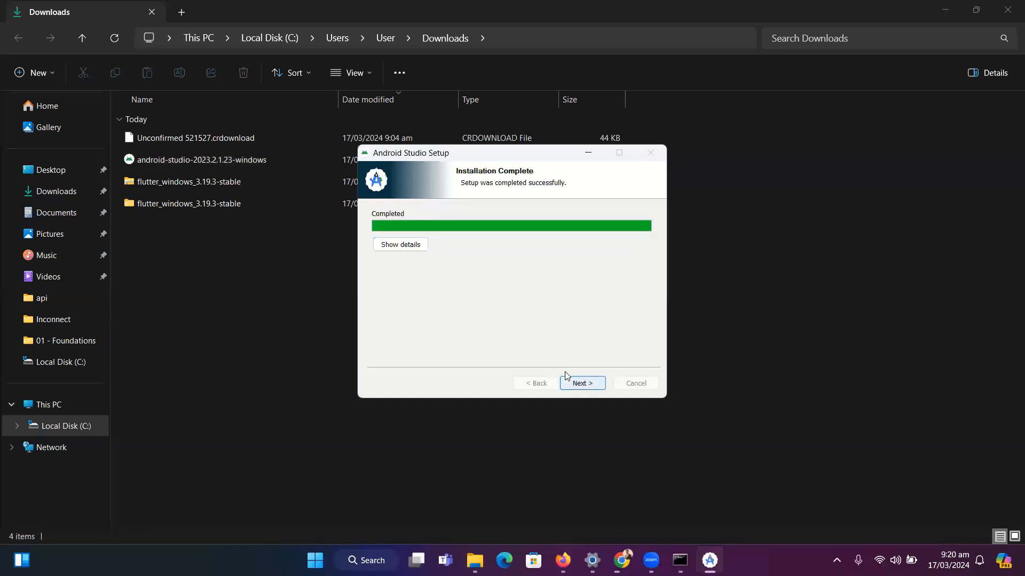
{"action": "left_click", "coordinate": [566, 375]}
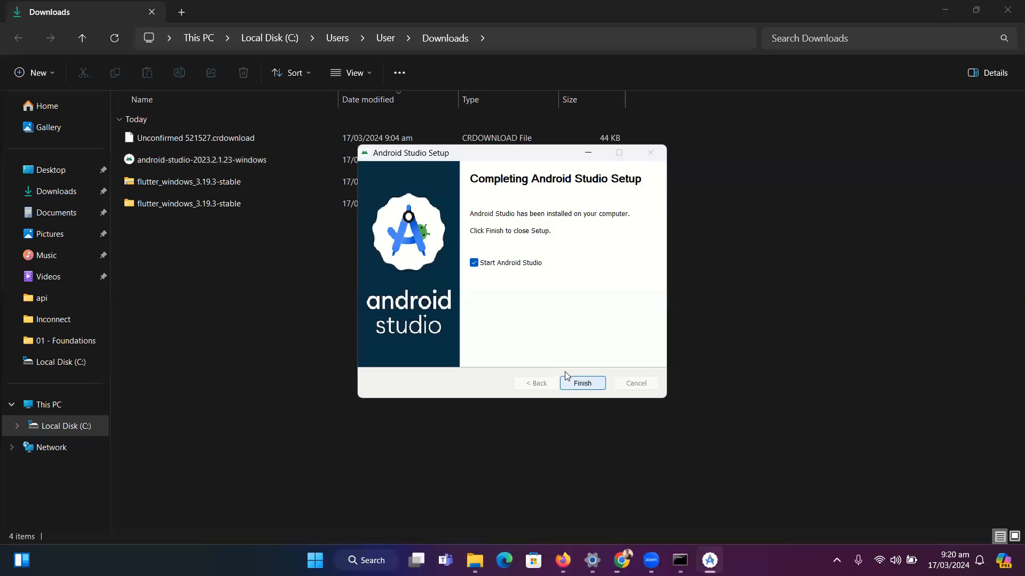
{"action": "left_click", "coordinate": [566, 375]}
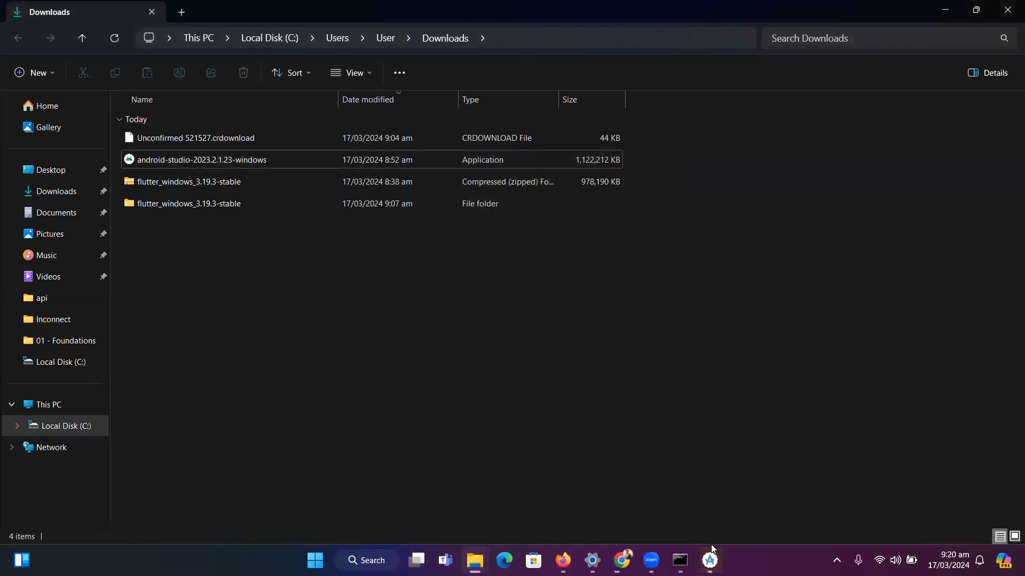
Continue Android Studio's first launch without importing settings and decline sending usage statistics to Google
{"action": "left_click", "coordinate": [709, 558]}
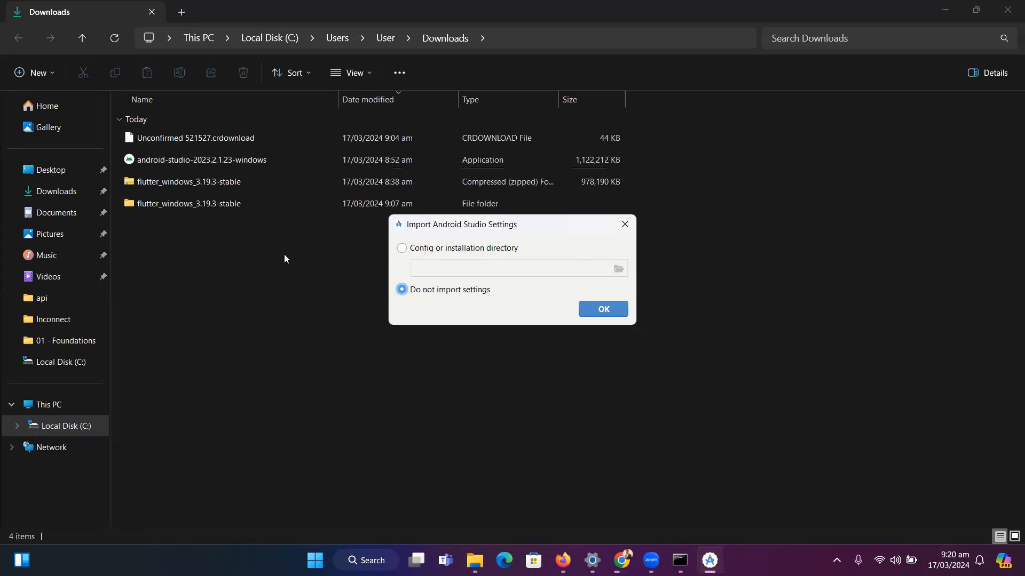
{"action": "left_click", "coordinate": [608, 307]}
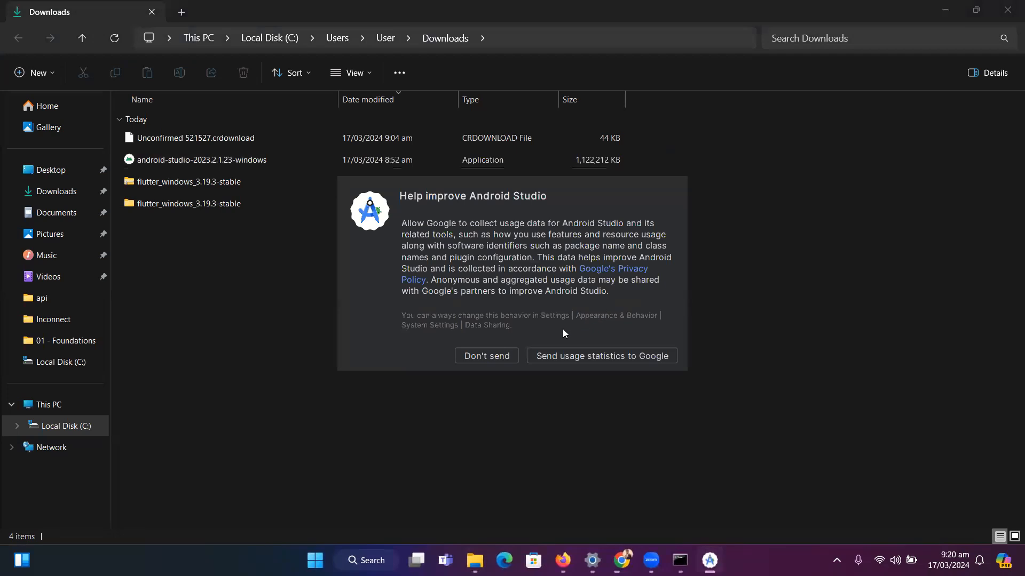
{"action": "left_click", "coordinate": [499, 357]}
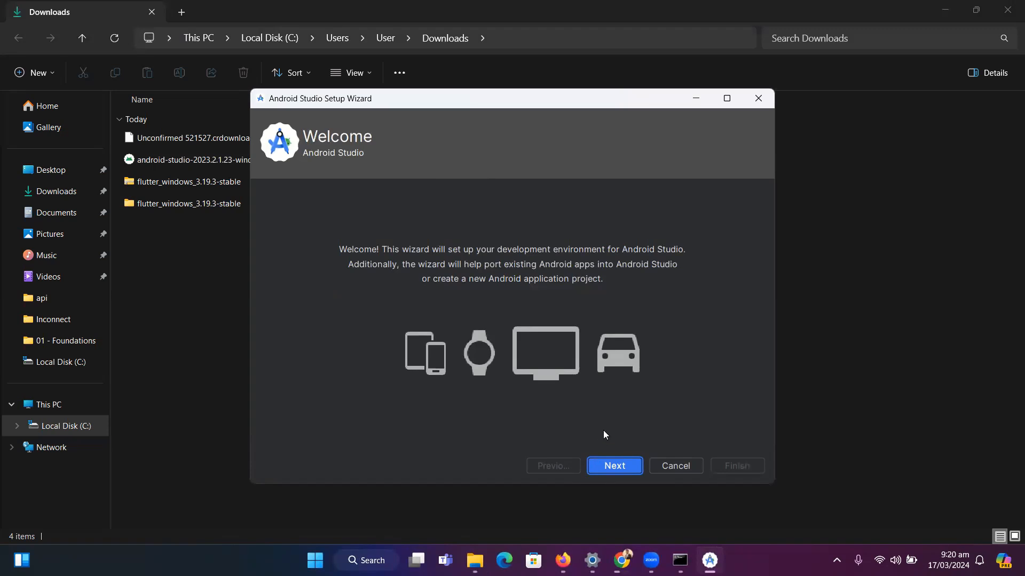
Choose the Standard install type in the setup wizard and accept the listed component settings to reach the license agreement
{"action": "left_click", "coordinate": [620, 467]}
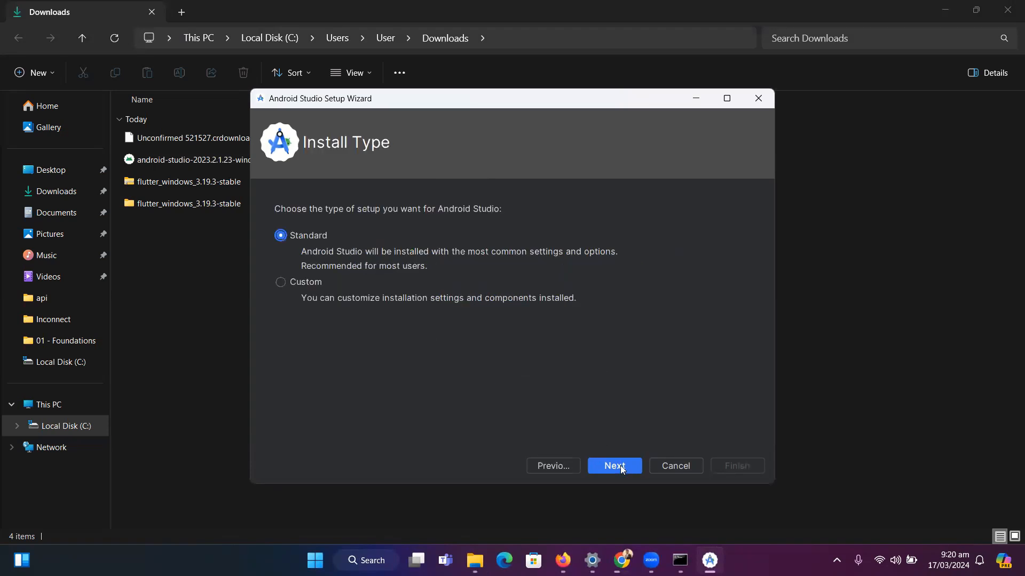
{"action": "left_click", "coordinate": [619, 466]}
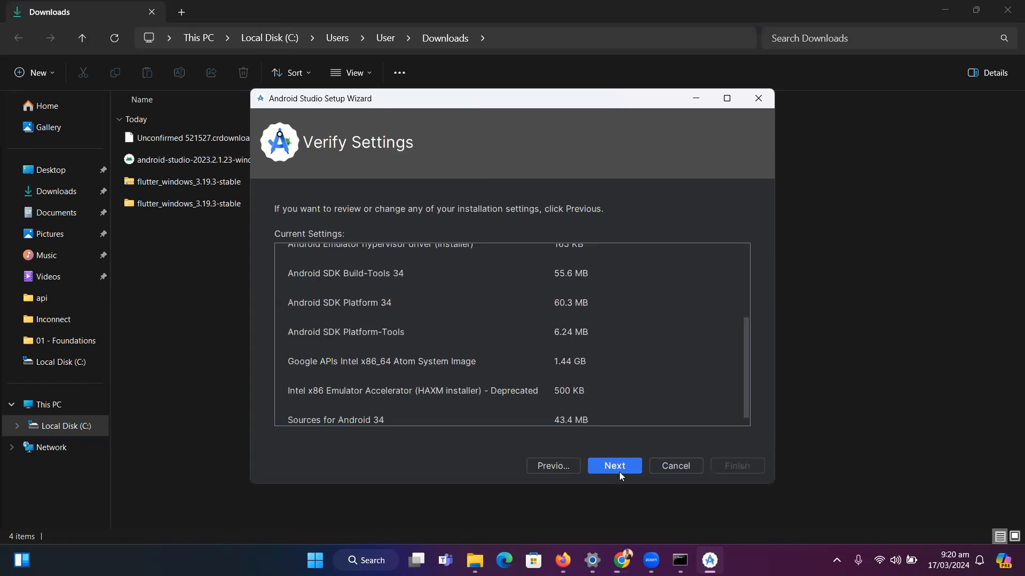
{"action": "left_click_drag", "start_coordinate": [743, 351], "coordinate": [735, 376]}
{"action": "left_click", "coordinate": [610, 465]}
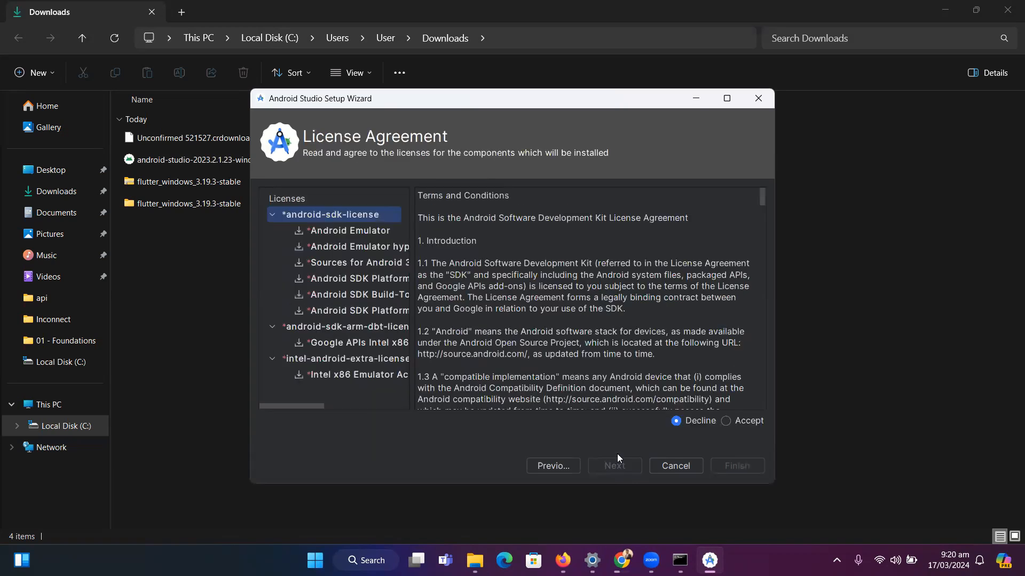
Accept the android-sdk, android-sdk-arm-dbt and intel-android-extra licenses and start the component download
{"action": "left_click", "coordinate": [745, 420]}
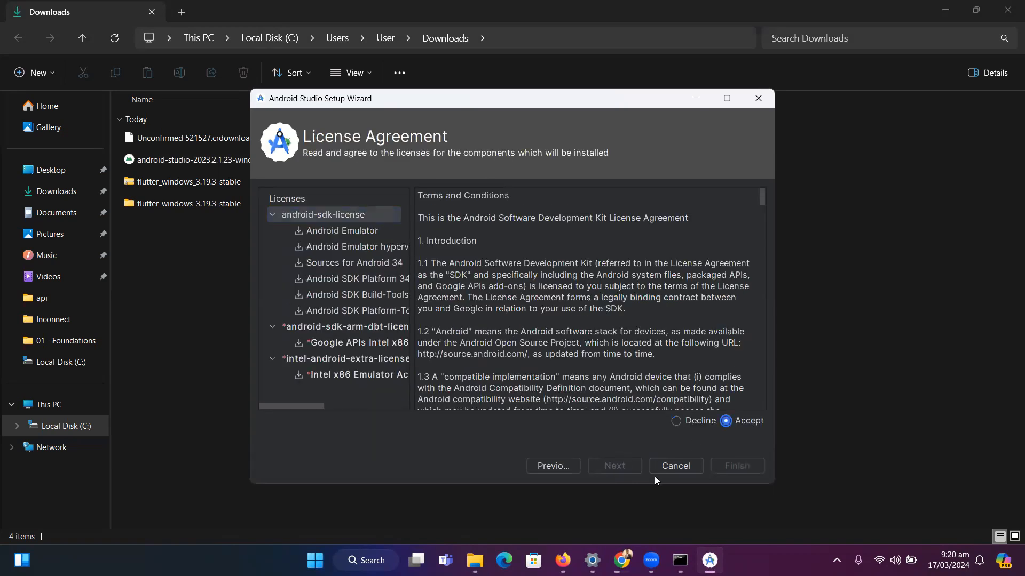
{"action": "left_click", "coordinate": [705, 421]}
{"action": "left_click", "coordinate": [741, 418]}
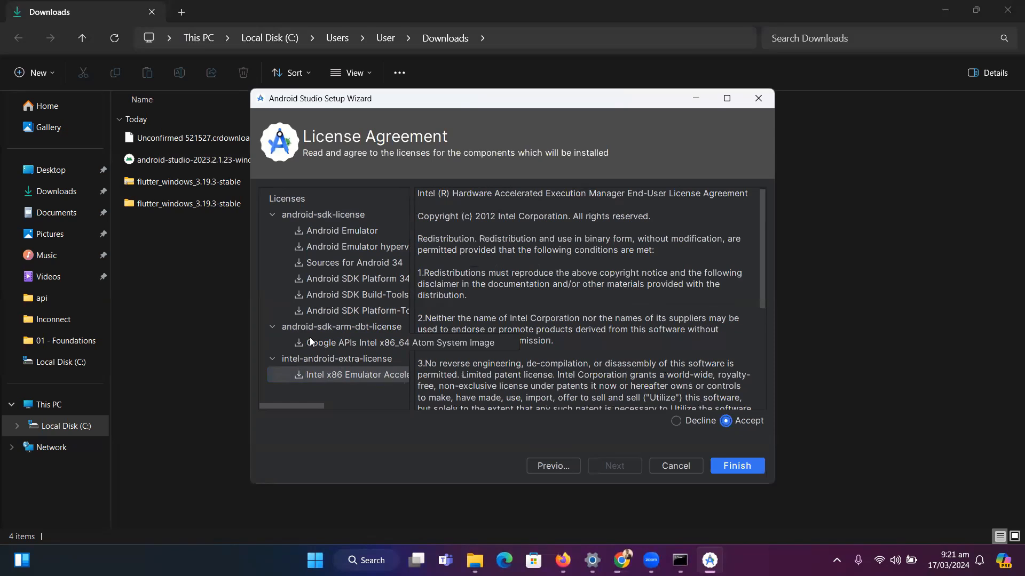
{"action": "left_click", "coordinate": [311, 342]}
{"action": "left_click", "coordinate": [315, 375]}
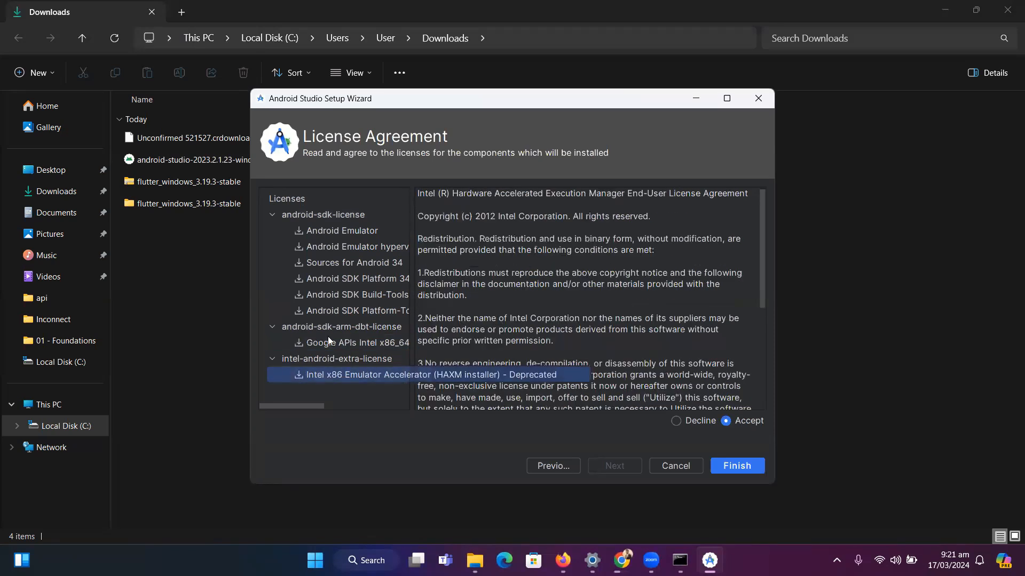
{"action": "left_click", "coordinate": [328, 295]}
{"action": "left_click", "coordinate": [318, 245]}
{"action": "left_click", "coordinate": [320, 214]}
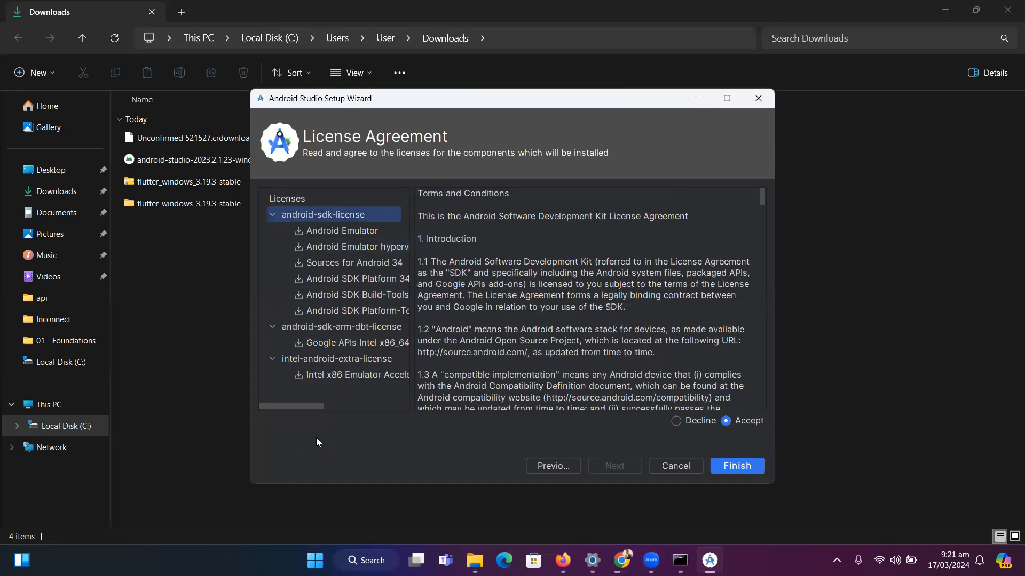
{"action": "left_click", "coordinate": [324, 375]}
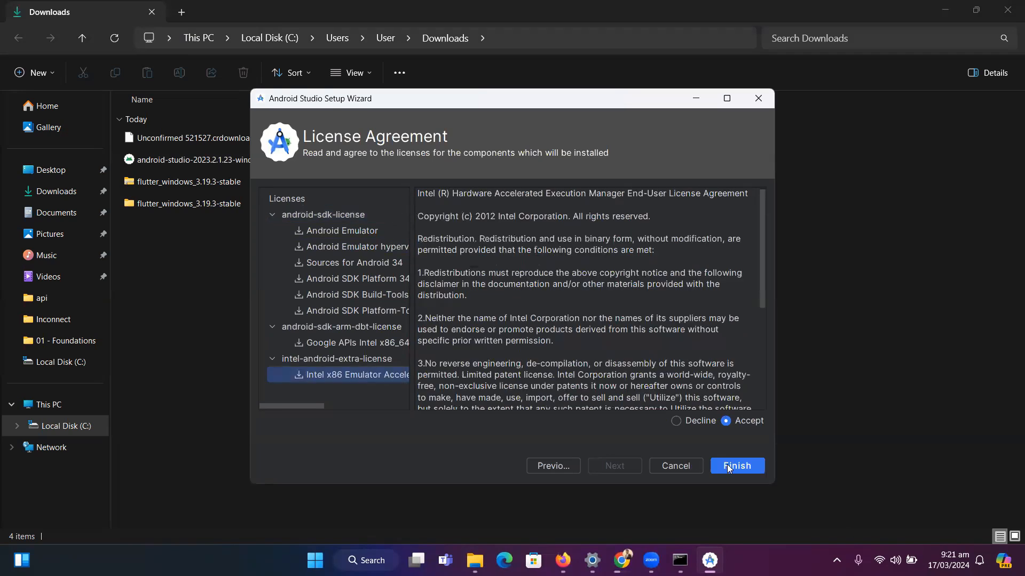
{"action": "left_click", "coordinate": [728, 467]}
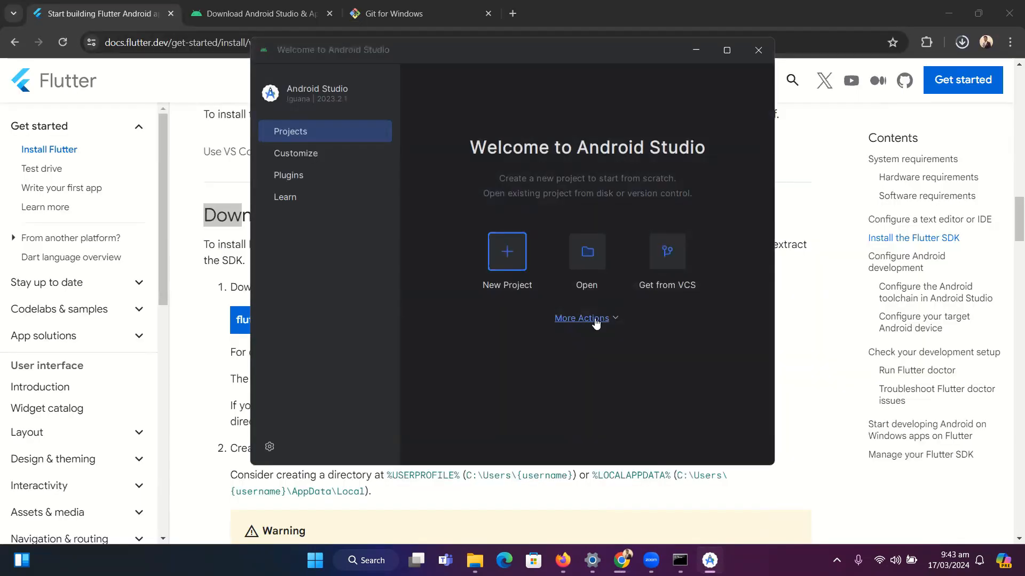
Start the Pixel_3a_API_34 emulator from the Virtual Device Manager, allow netsimd network access, and move the emulator window clear of Device Manager
{"action": "left_click", "coordinate": [594, 319]}
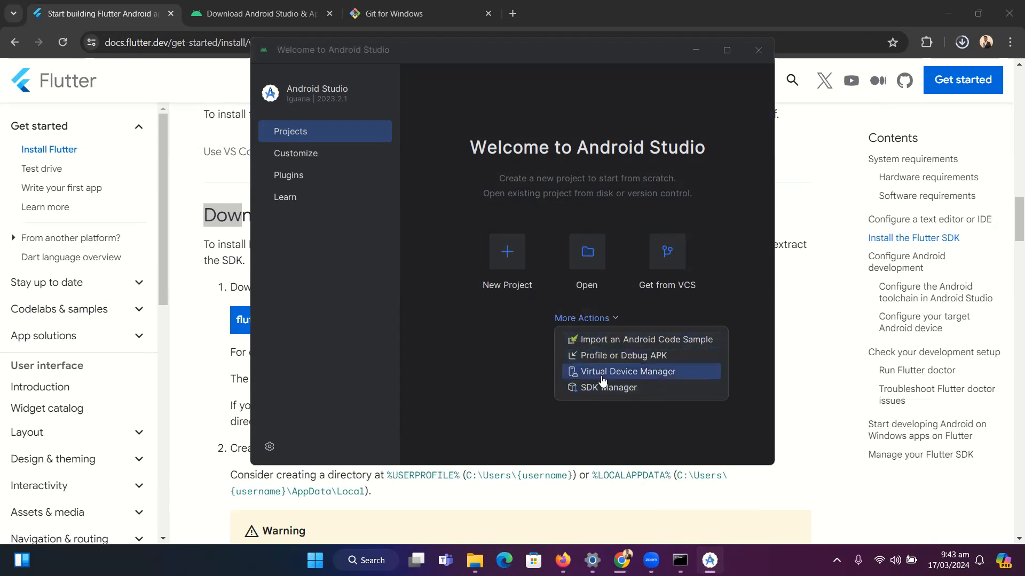
{"action": "left_click", "coordinate": [627, 372]}
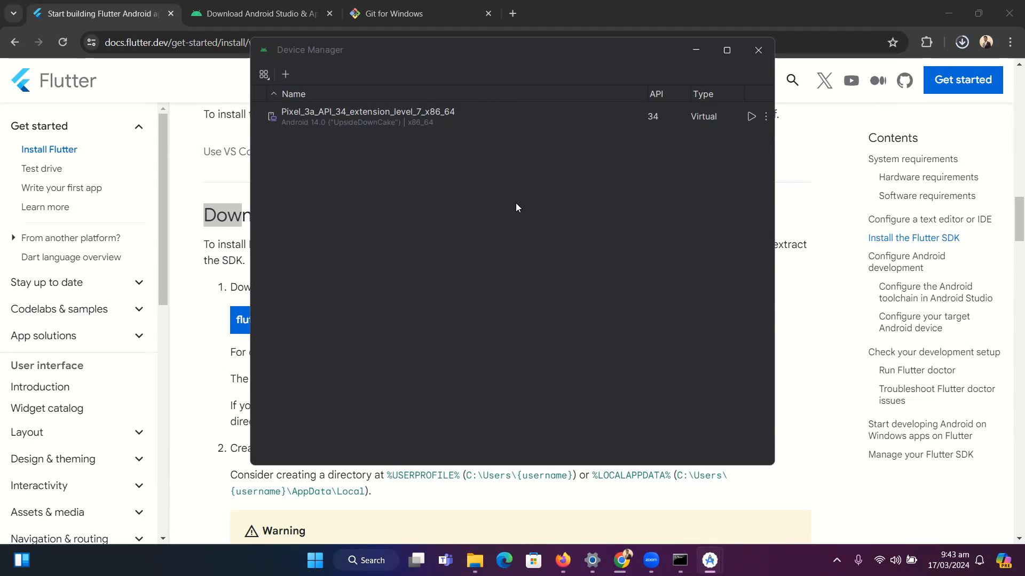
{"action": "left_click", "coordinate": [749, 117]}
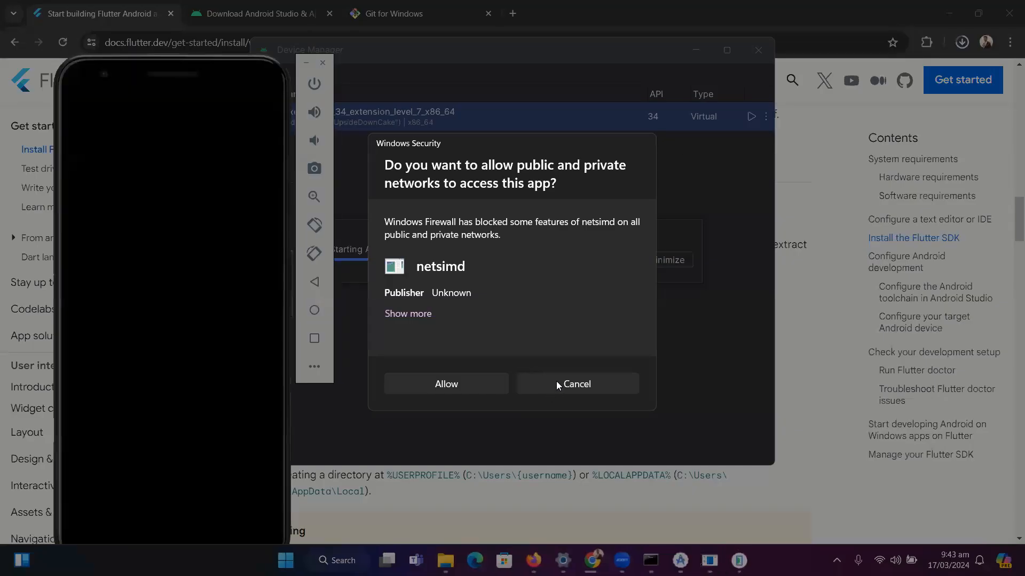
{"action": "left_click", "coordinate": [469, 379]}
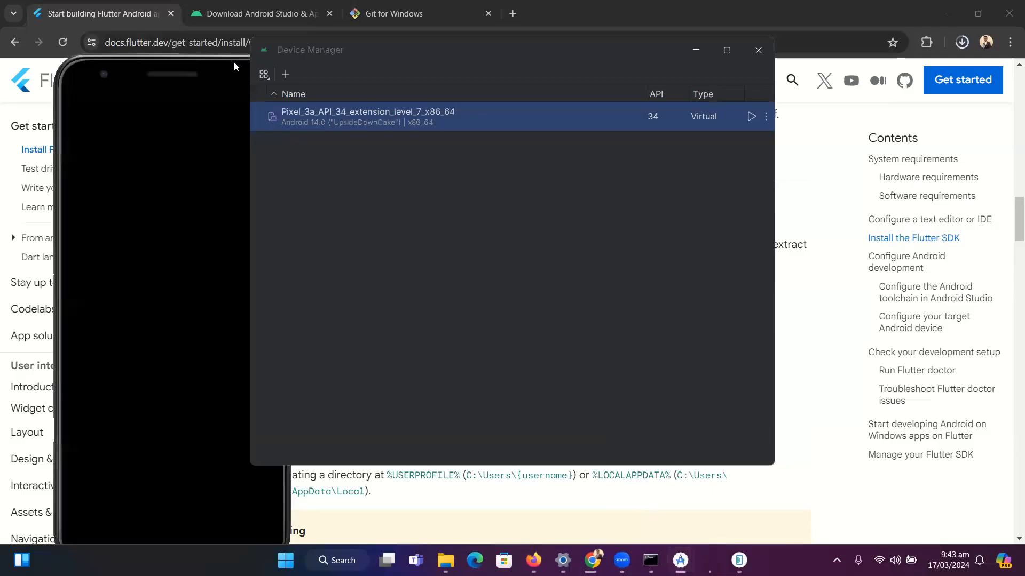
{"action": "left_click_drag", "start_coordinate": [216, 58], "coordinate": [874, 24]}
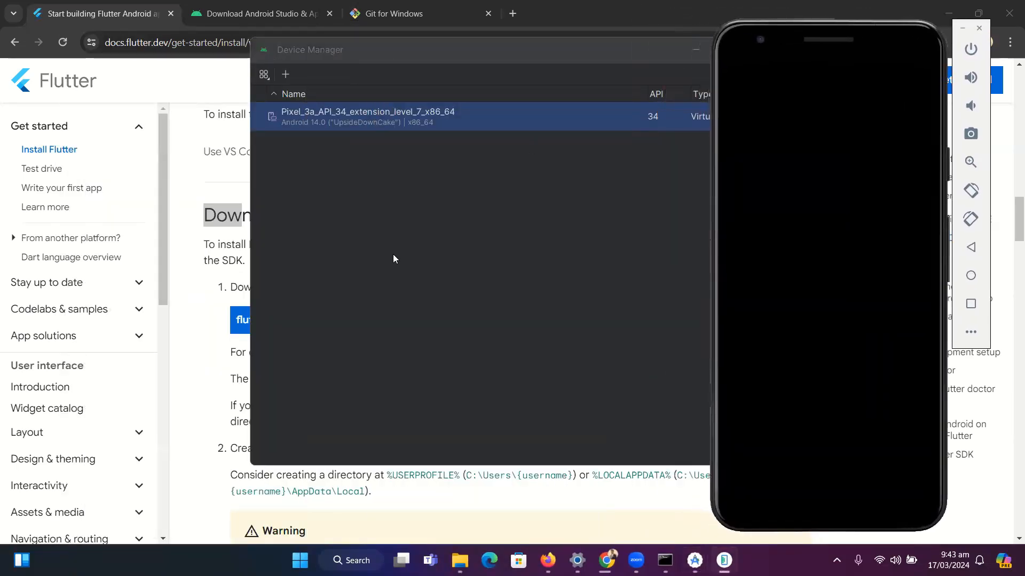
Look over the hardware definitions for a new virtual device without creating one, and close Device Manager and the Android Studio welcome window
{"action": "left_click", "coordinate": [405, 329]}
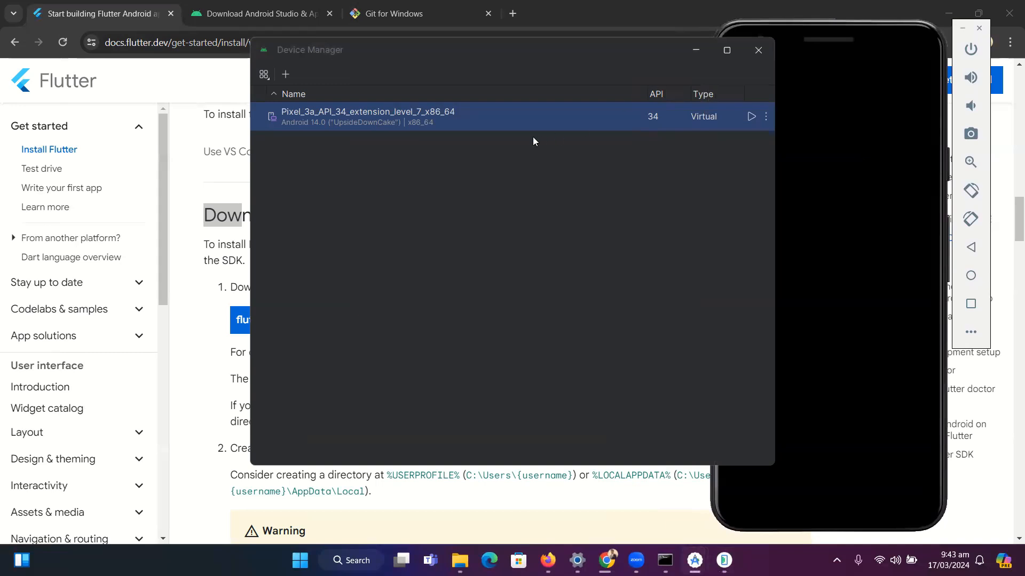
{"action": "left_click", "coordinate": [286, 76]}
{"action": "left_click_drag", "start_coordinate": [613, 228], "coordinate": [600, 209]}
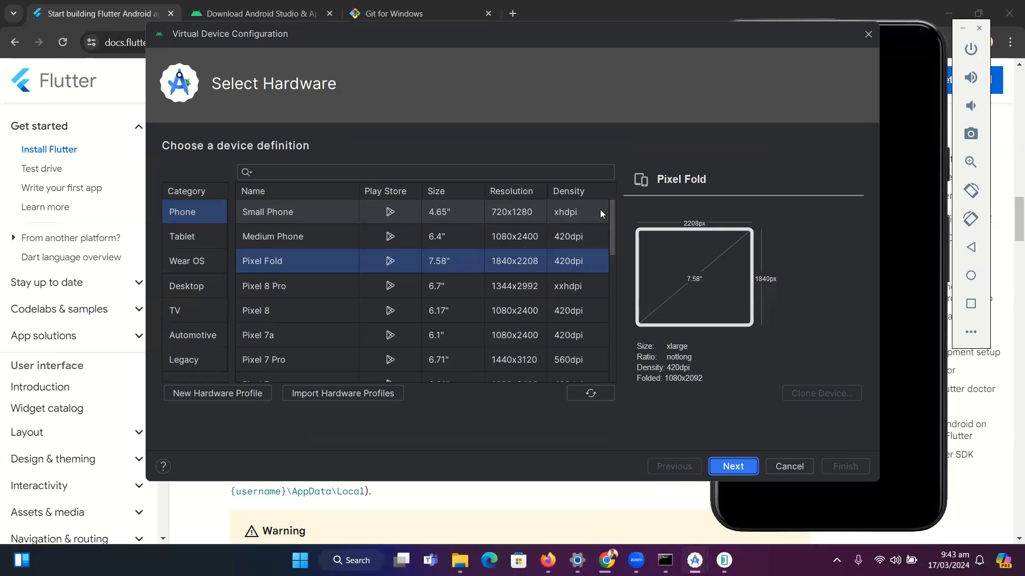
{"action": "left_click", "coordinate": [866, 36]}
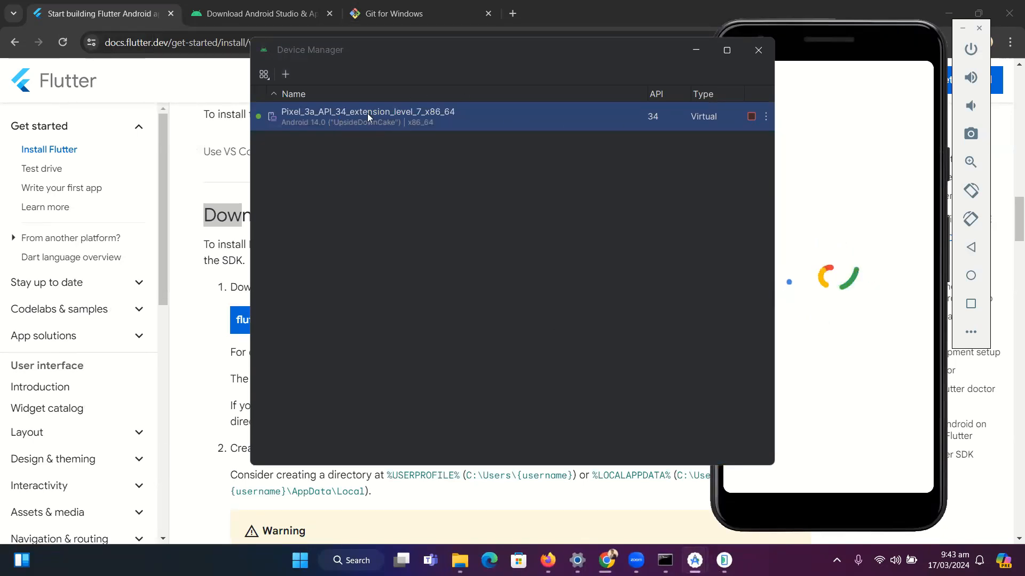
{"action": "left_click", "coordinate": [287, 76]}
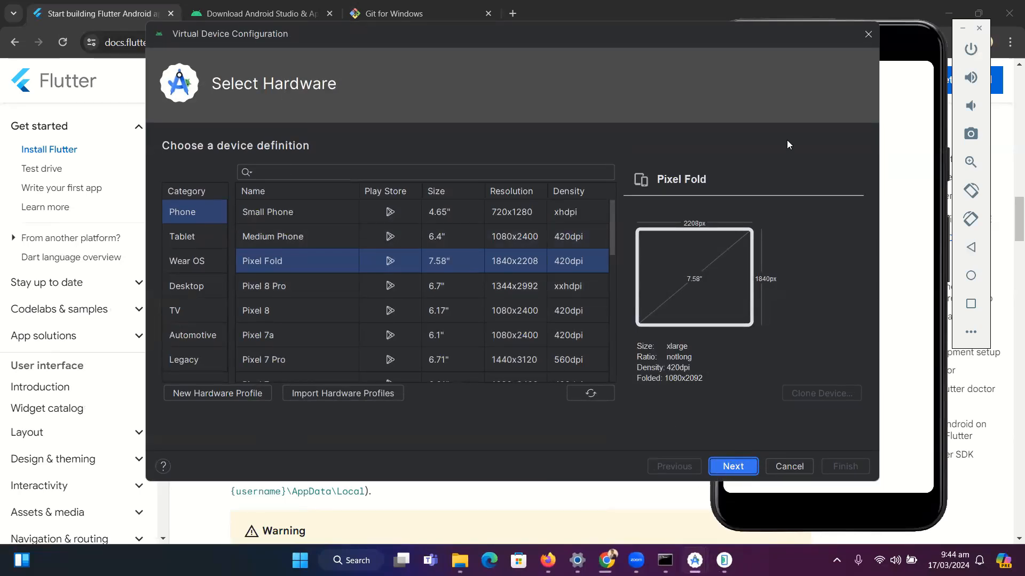
{"action": "left_click", "coordinate": [868, 34]}
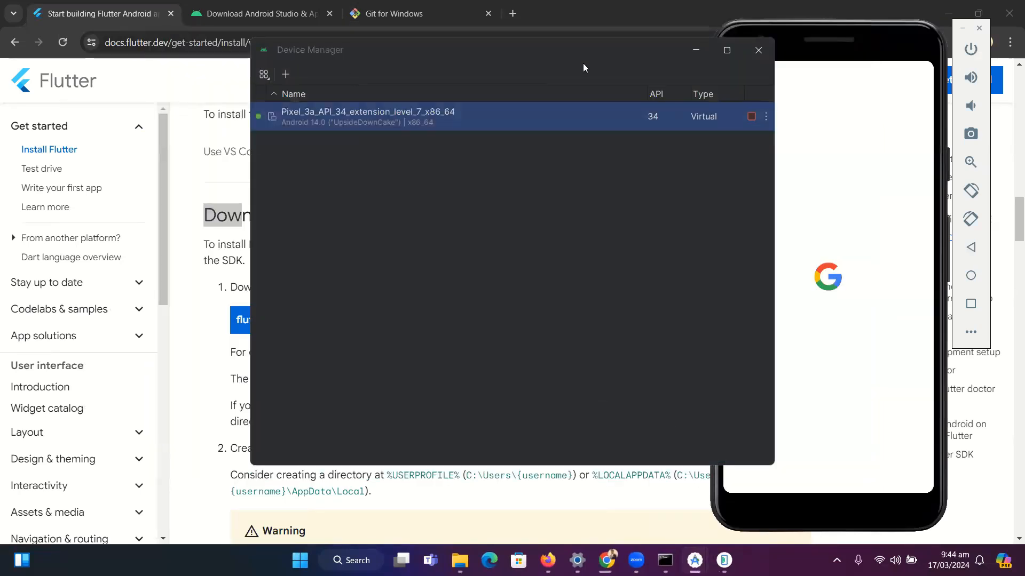
{"action": "left_click", "coordinate": [758, 55]}
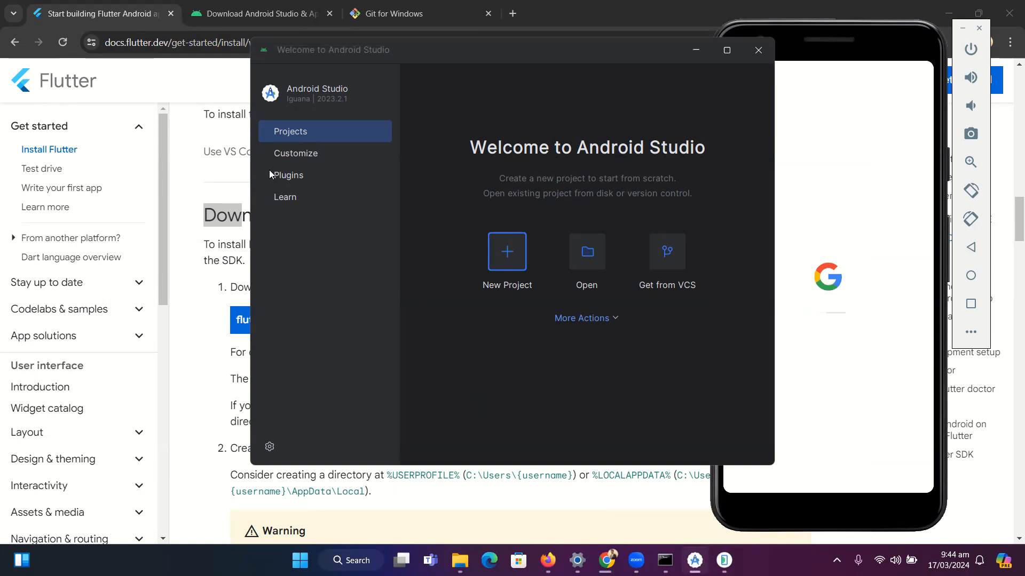
{"action": "left_click", "coordinate": [755, 49]}
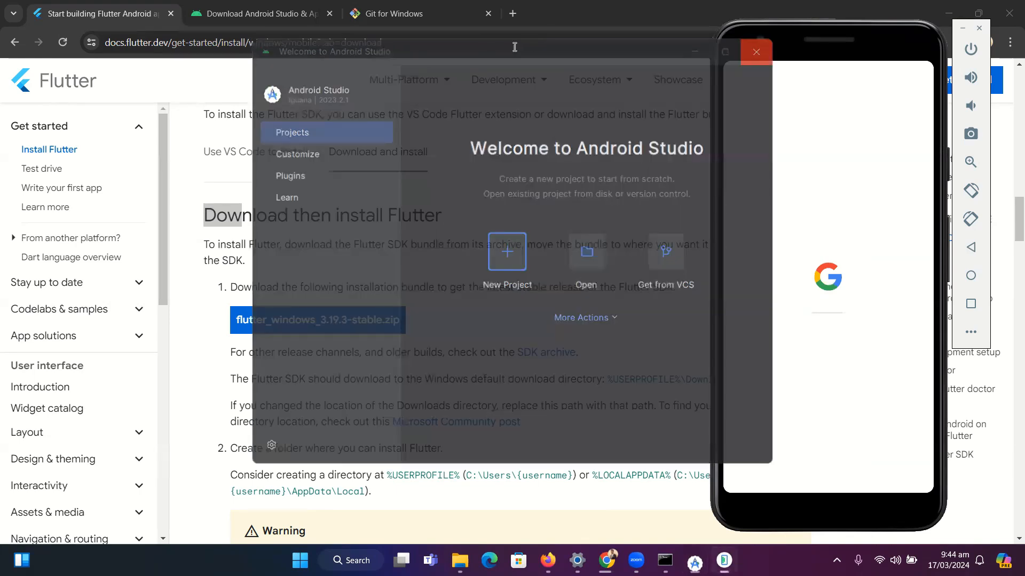
Search the web for visual studio code in a new browser tab and open its official website
{"action": "left_click", "coordinate": [512, 11]}
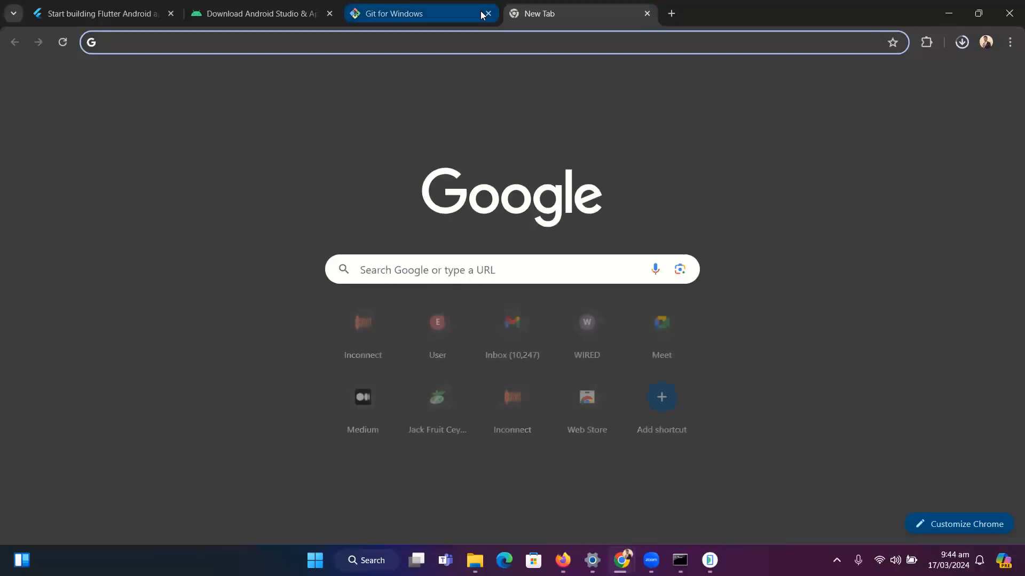
{"action": "type", "text": "vi"}
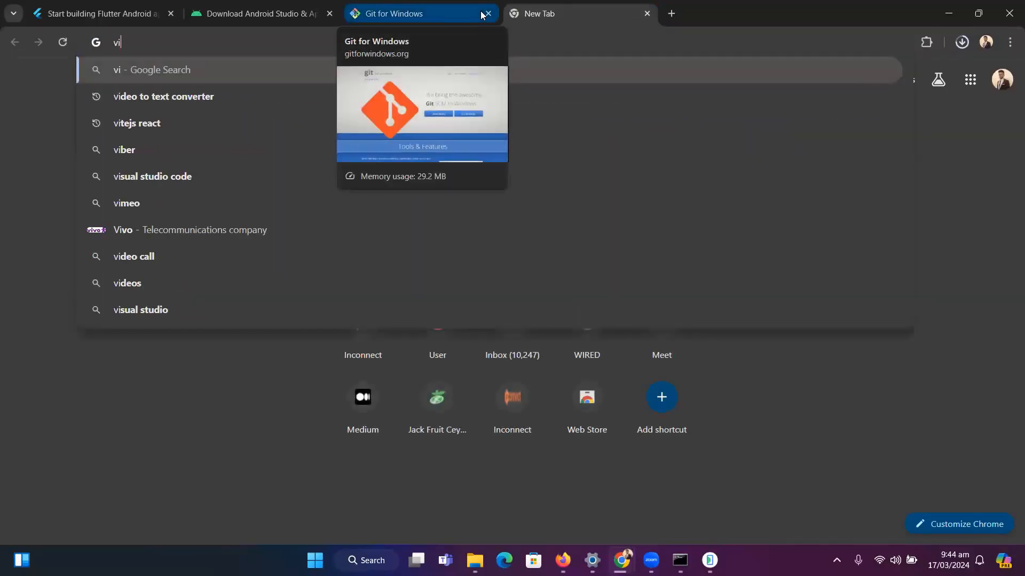
{"action": "left_click", "coordinate": [155, 182]}
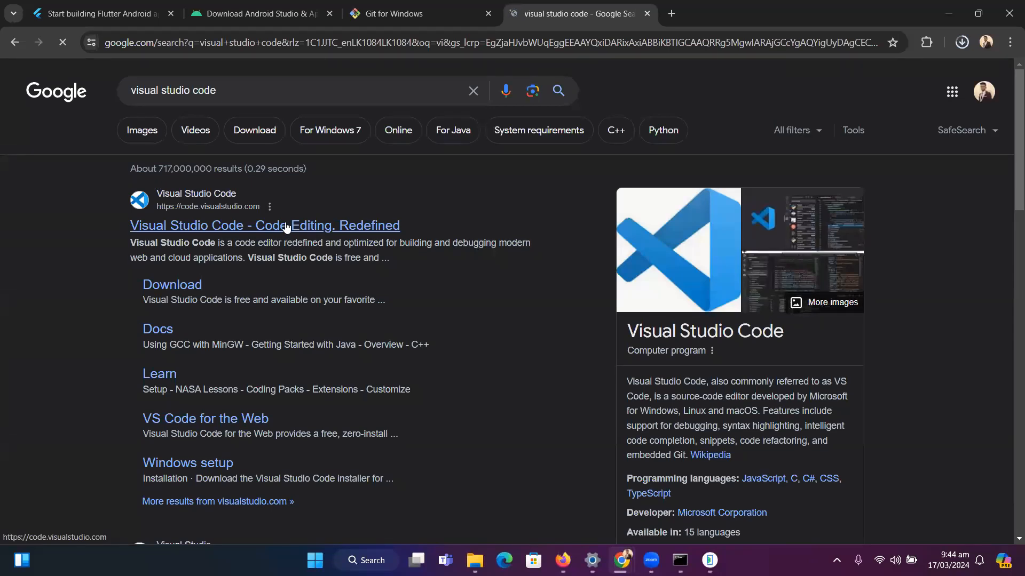
{"action": "left_click", "coordinate": [287, 227]}
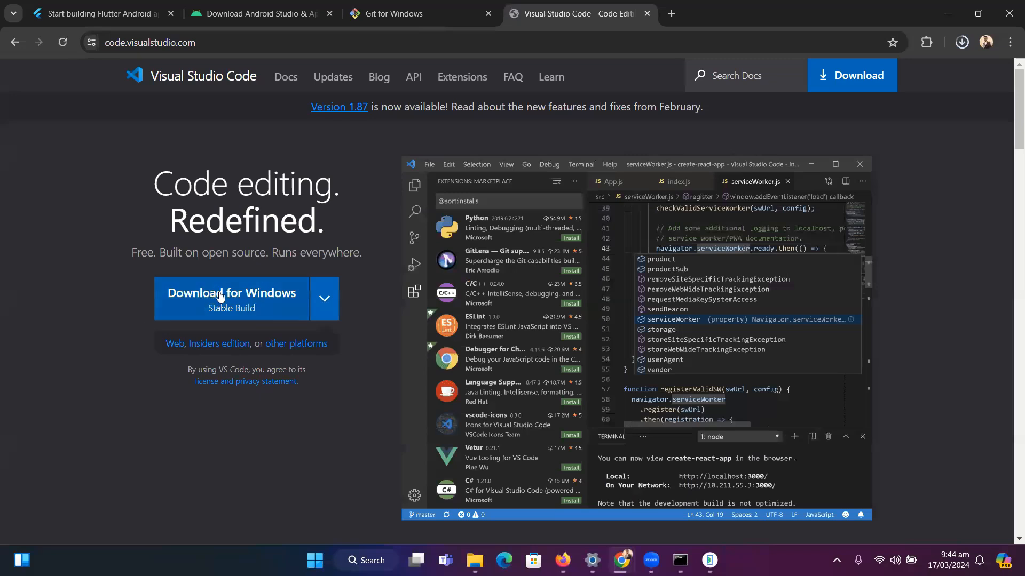
Download the stable Visual Studio Code installer for Windows, requesting it from both the home page and the Download page
{"action": "left_click", "coordinate": [247, 294]}
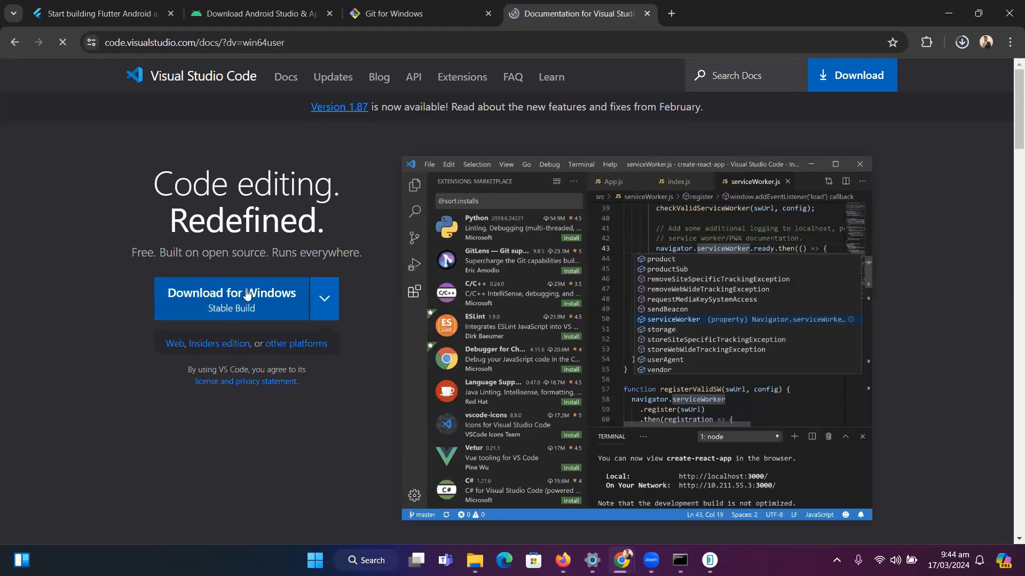
{"action": "left_click", "coordinate": [850, 75]}
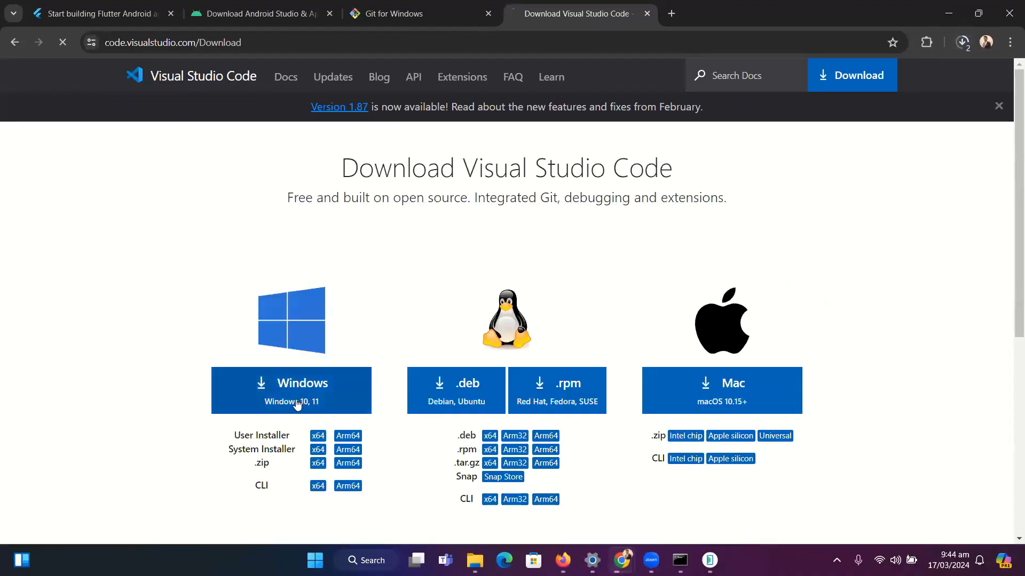
{"action": "left_click", "coordinate": [297, 405]}
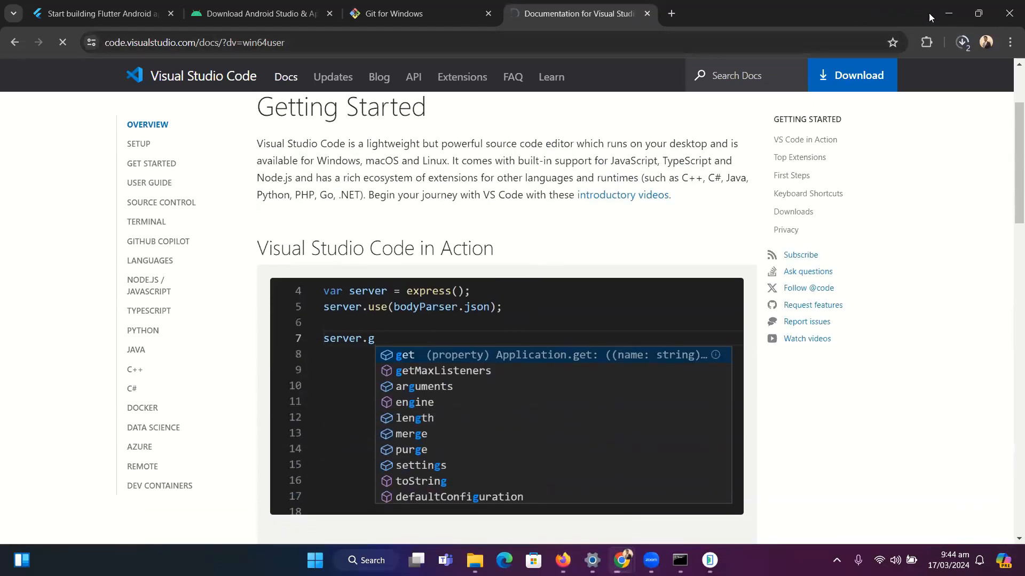
{"action": "left_click", "coordinate": [963, 42]}
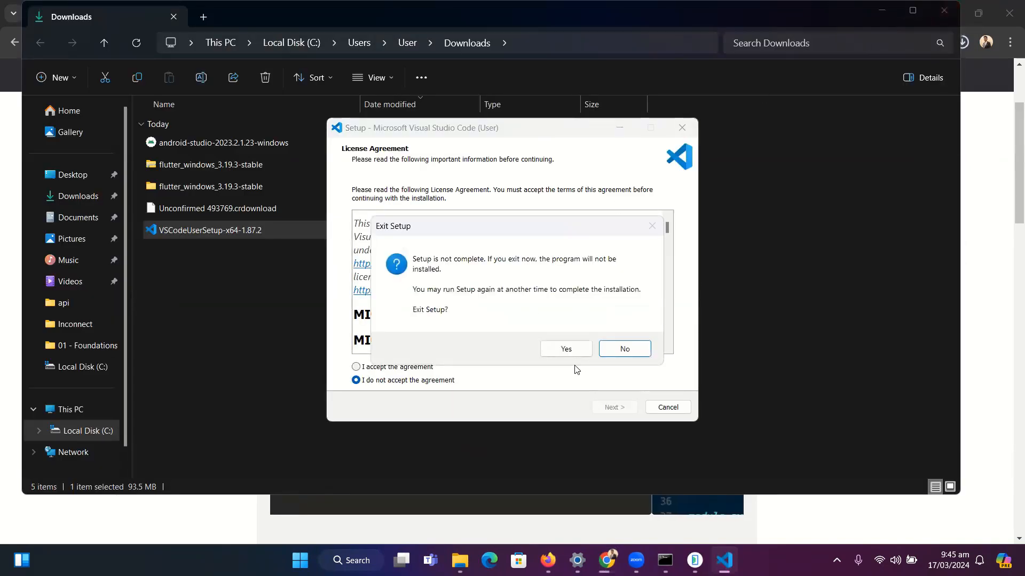
{"action": "left_click", "coordinate": [566, 349]}
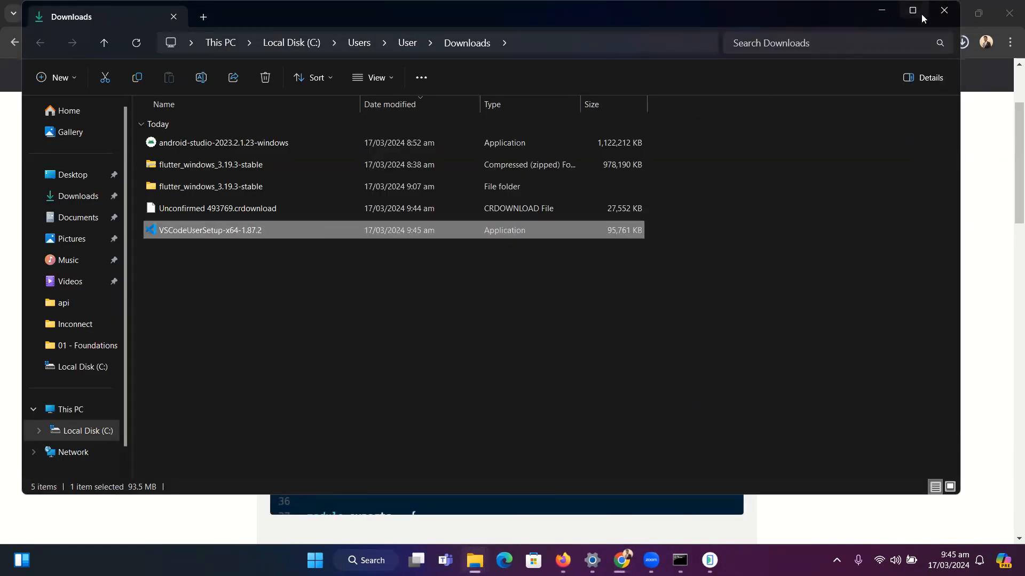
{"action": "left_click", "coordinate": [935, 15]}
Cancel the duplicate VSCodeUserSetup-x64-1.87.2 (1).exe download and show the completed installer in its folder
{"action": "left_click", "coordinate": [962, 42]}
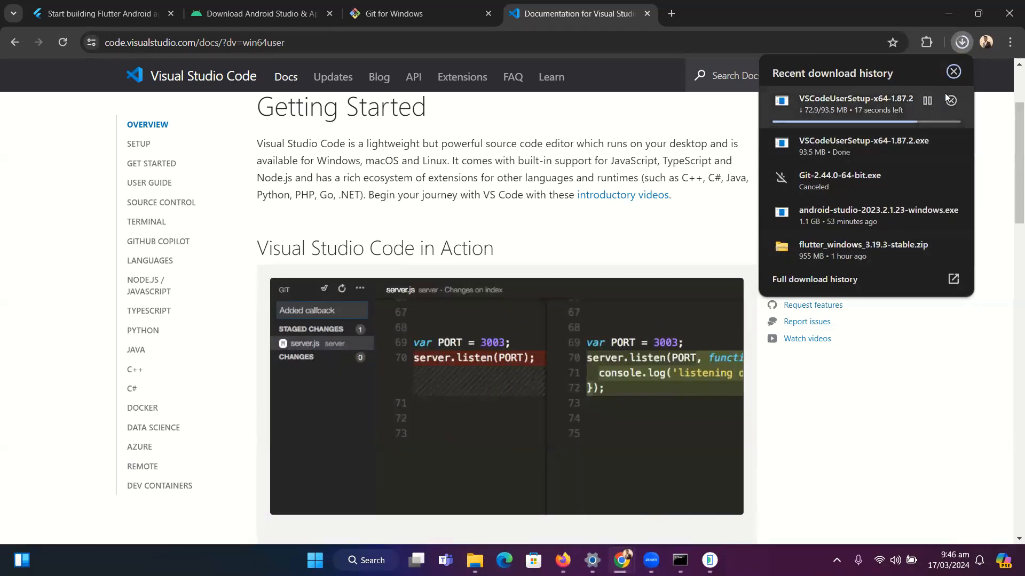
{"action": "left_click", "coordinate": [950, 100]}
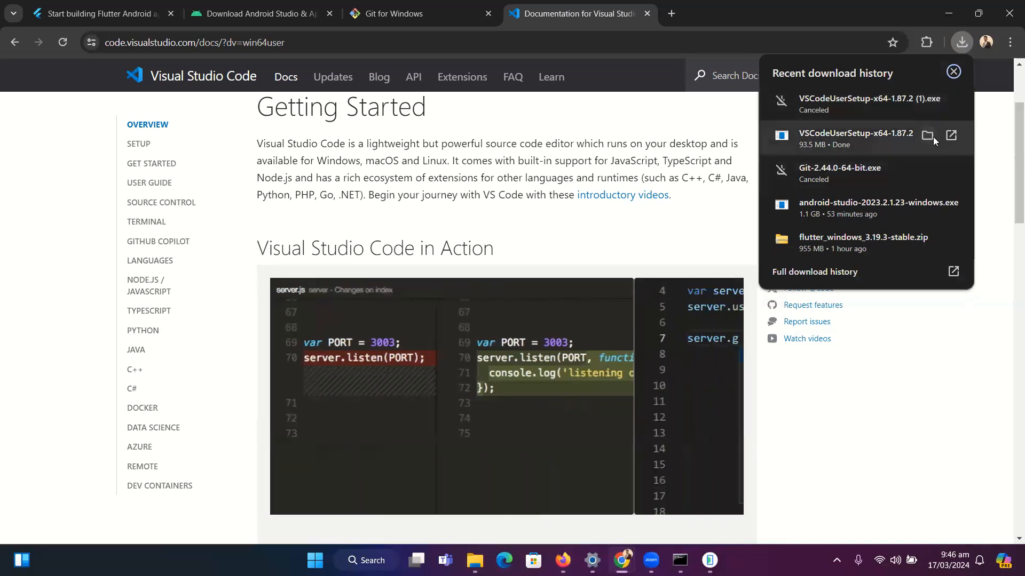
{"action": "left_click", "coordinate": [931, 137]}
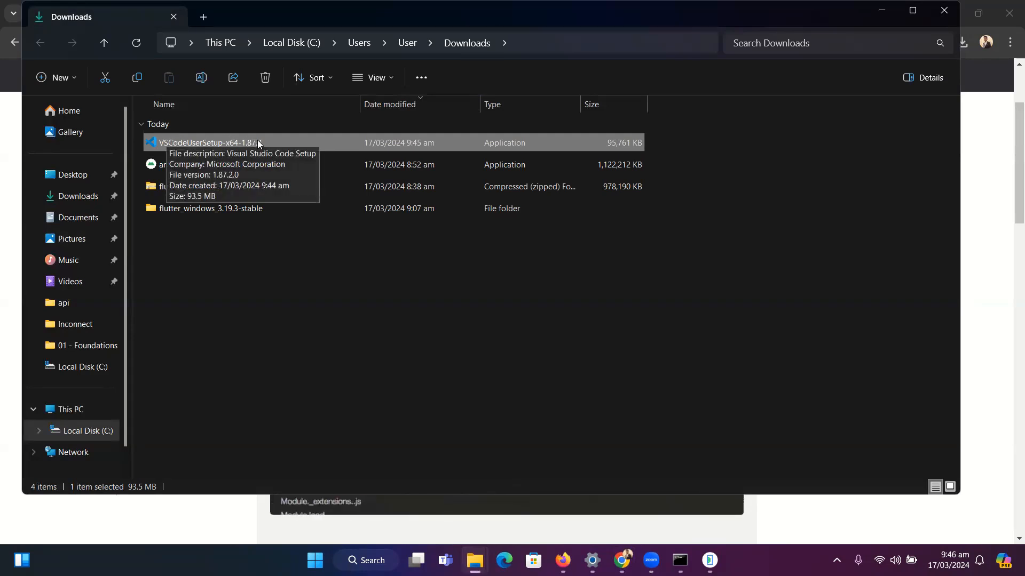
Run VSCodeUserSetup-x64-1.87.2, accept the license agreement, continue to the Ready to Install summary with the default tasks, and close the setup
{"action": "double_click", "coordinate": [315, 137]}
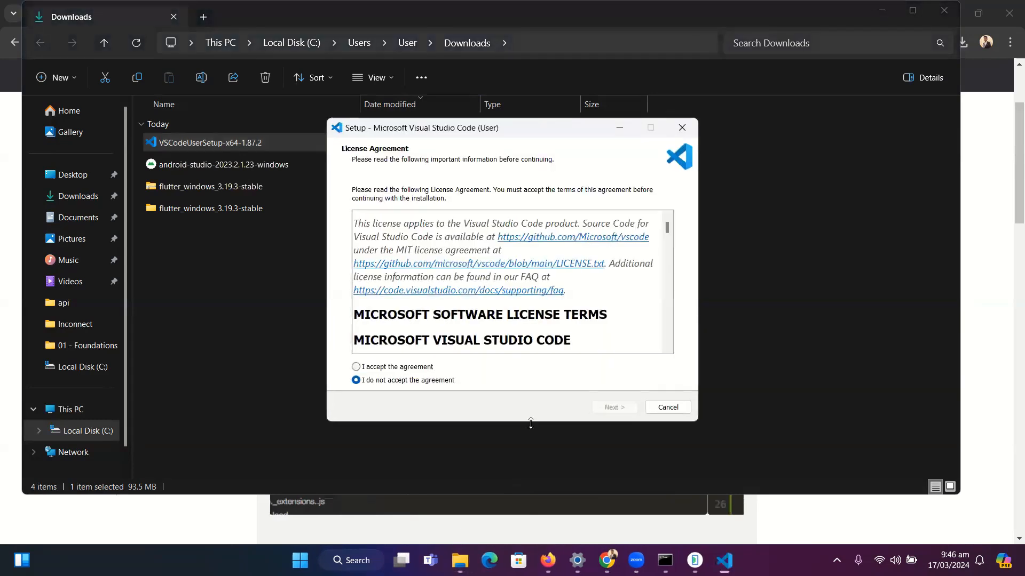
{"action": "left_click", "coordinate": [356, 367]}
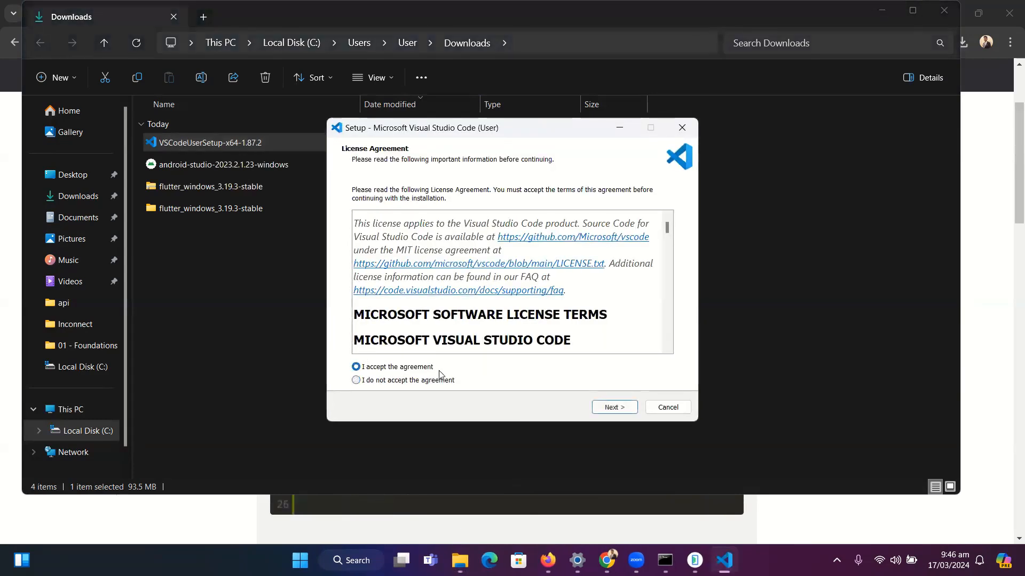
{"action": "left_click", "coordinate": [604, 409]}
{"action": "left_click", "coordinate": [605, 409]}
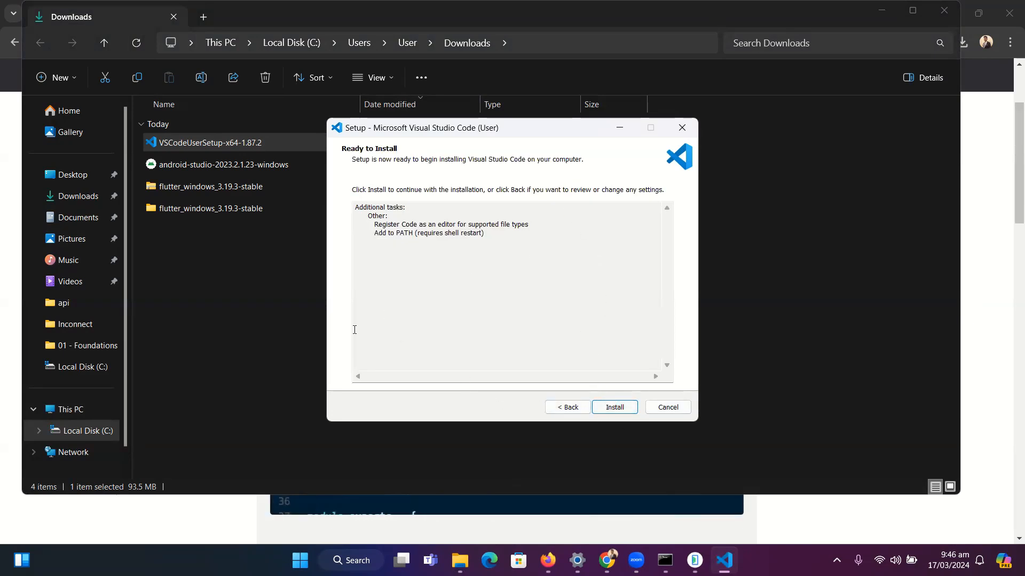
{"action": "left_click", "coordinate": [681, 128]}
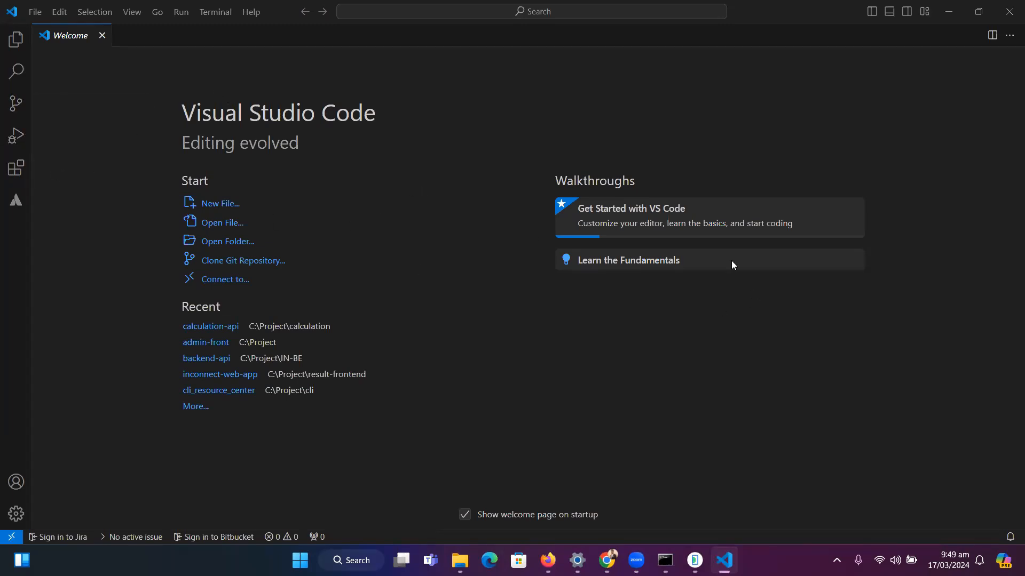
Search the Visual Studio Code extensions marketplace for flutter and install the Flutter extension by Dart Code
{"action": "left_click", "coordinate": [16, 169]}
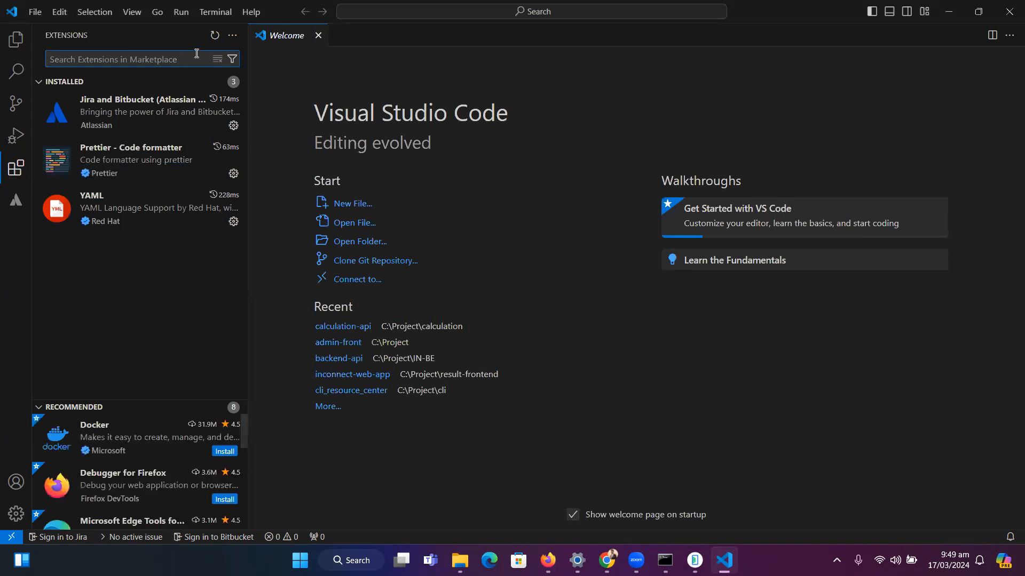
{"action": "type", "text": "flutter"}
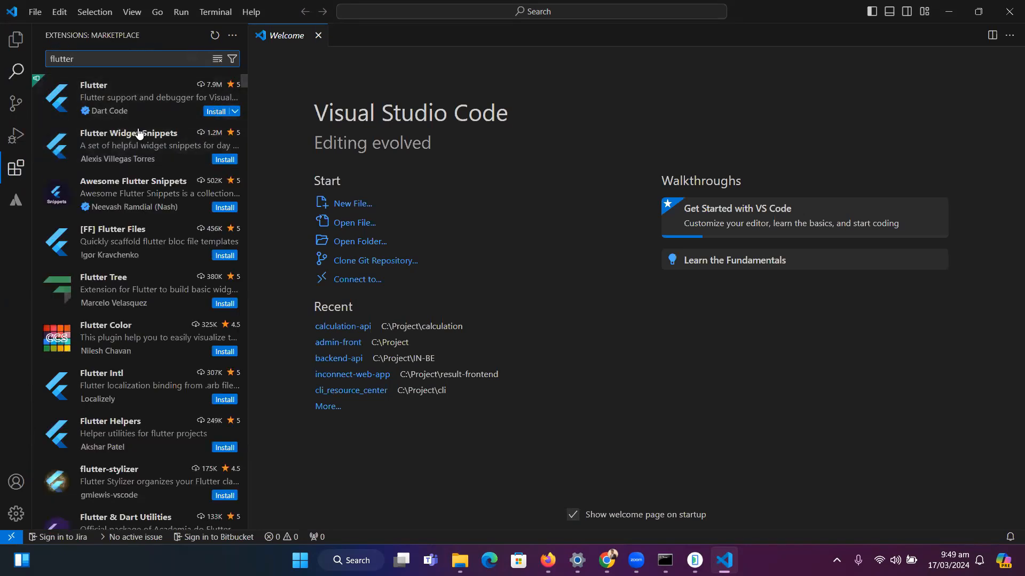
{"action": "left_click", "coordinate": [215, 114]}
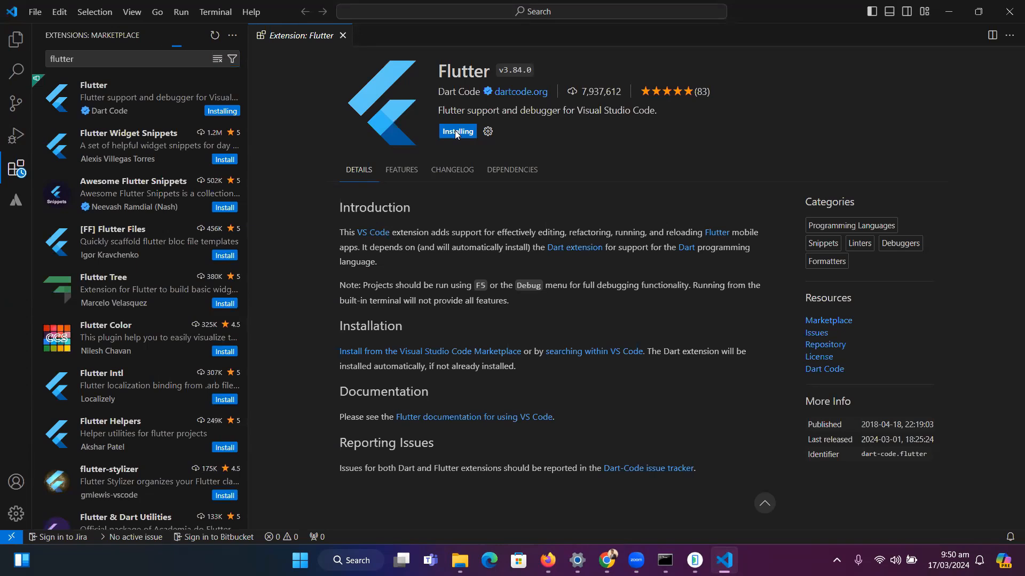
Search the extensions marketplace for dart and view the details of the Dart extension by Dart Code
{"action": "double_click", "coordinate": [79, 55]}
{"action": "type", "text": "dart"}
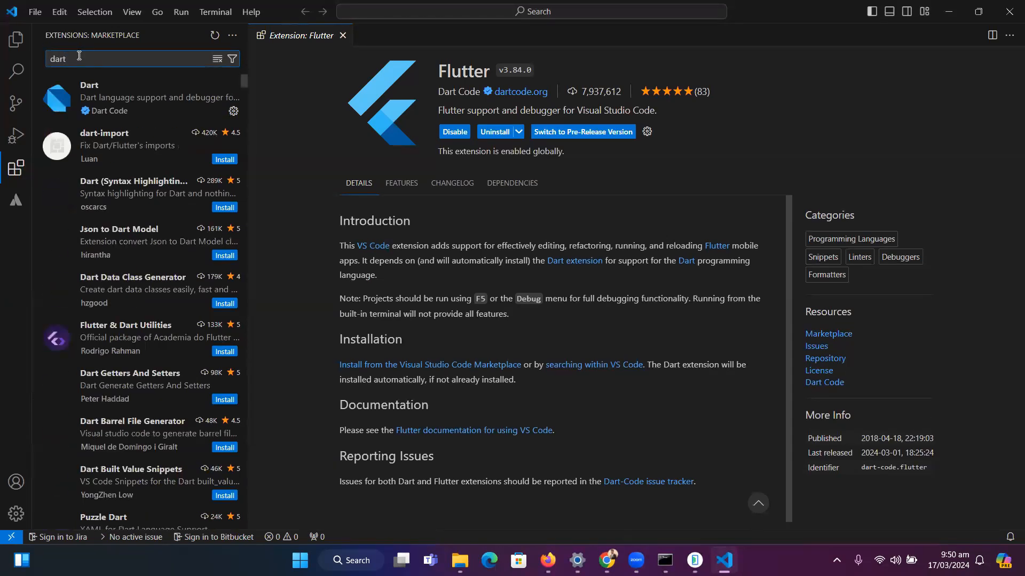
{"action": "left_click", "coordinate": [123, 104]}
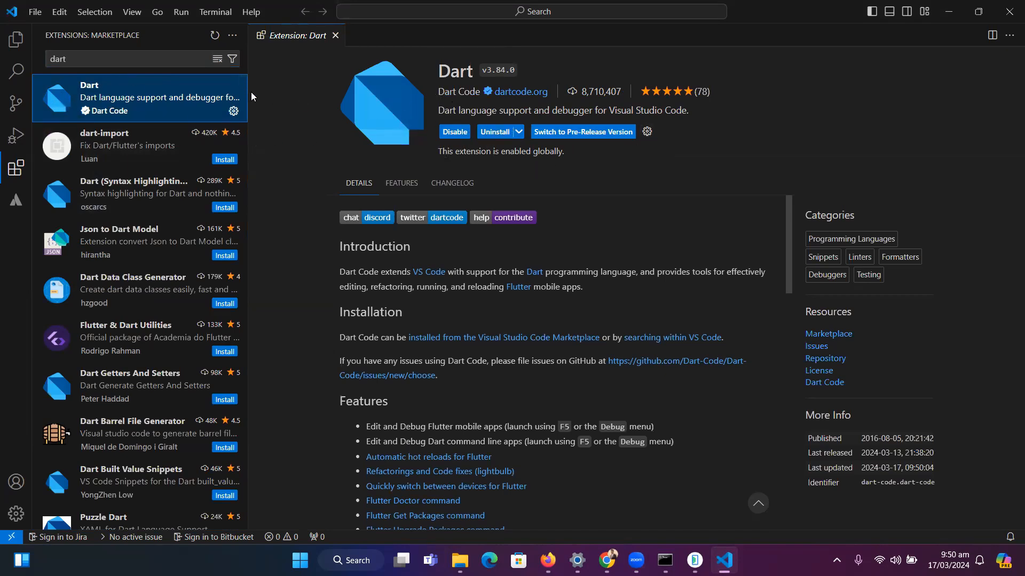
{"action": "mouse_move", "coordinate": [195, 98]}
Switch to File Explorer and open a Command Prompt in the C:\Project\mobile folder
{"action": "key", "text": "alt+Tab"}
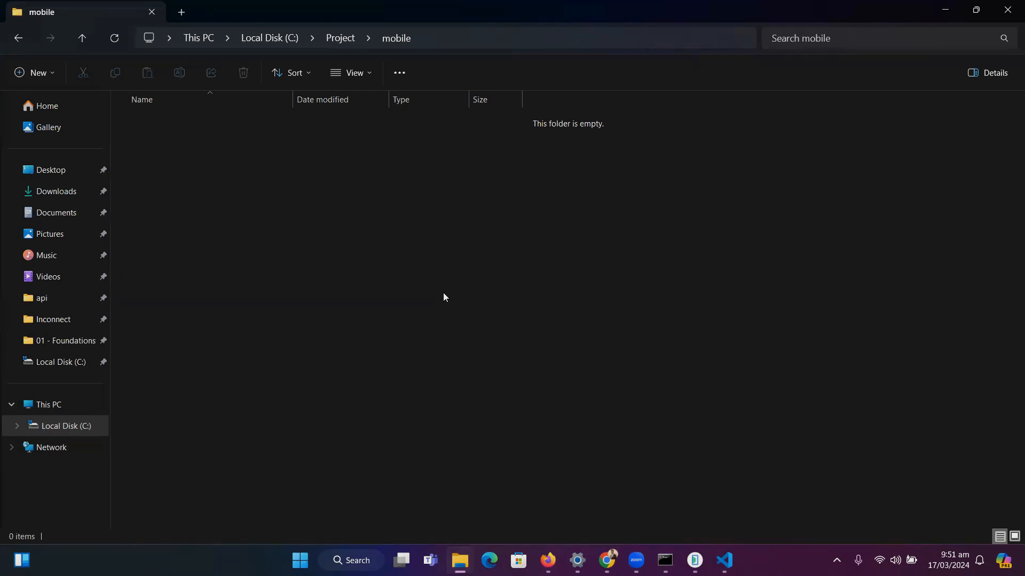
{"action": "left_click", "coordinate": [453, 40]}
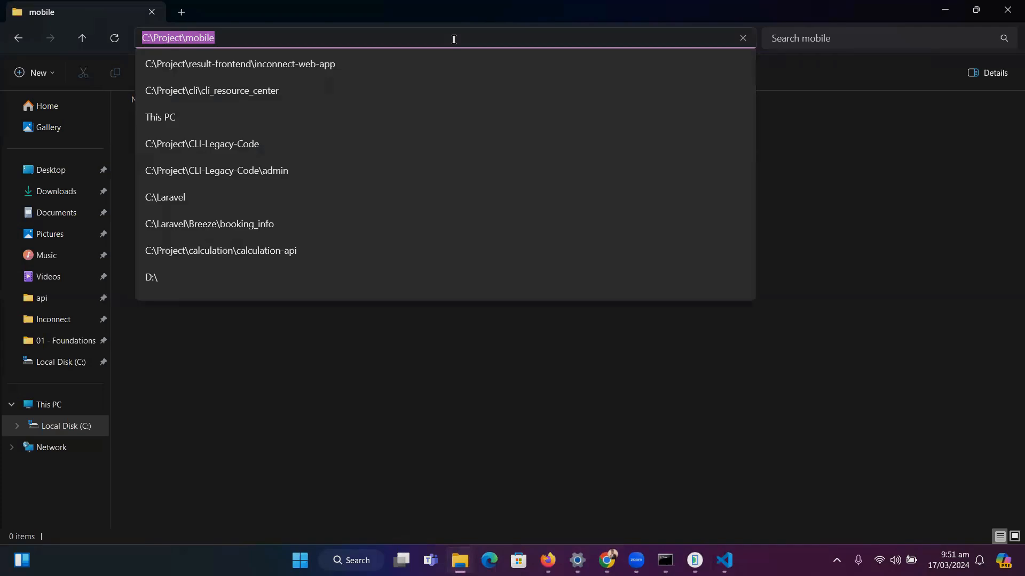
{"action": "type", "text": "cmd"}
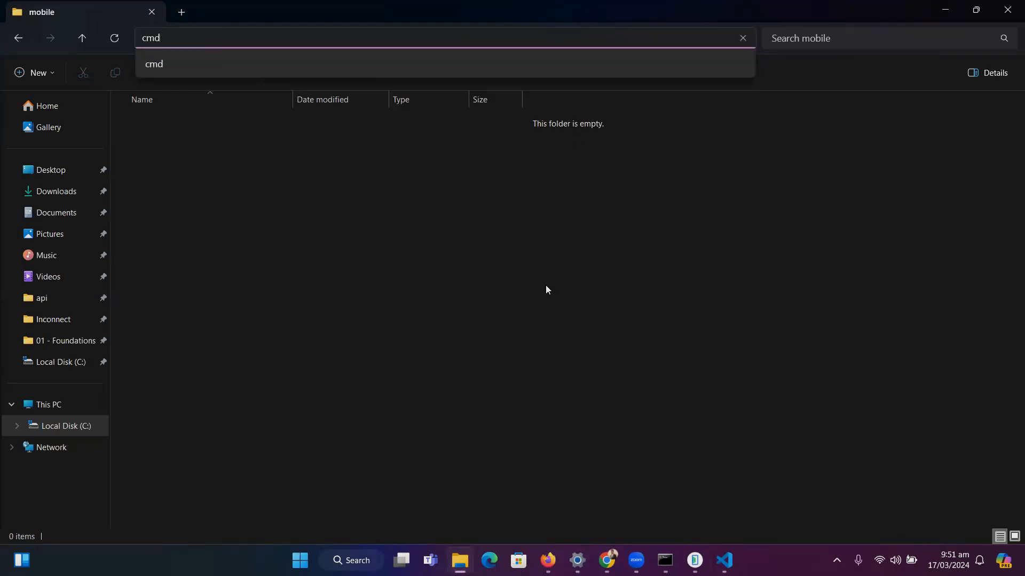
{"action": "key", "text": "Escape"}
{"action": "left_click", "coordinate": [442, 44]}
{"action": "type", "text": "cmd"}
{"action": "key", "text": "Return"}
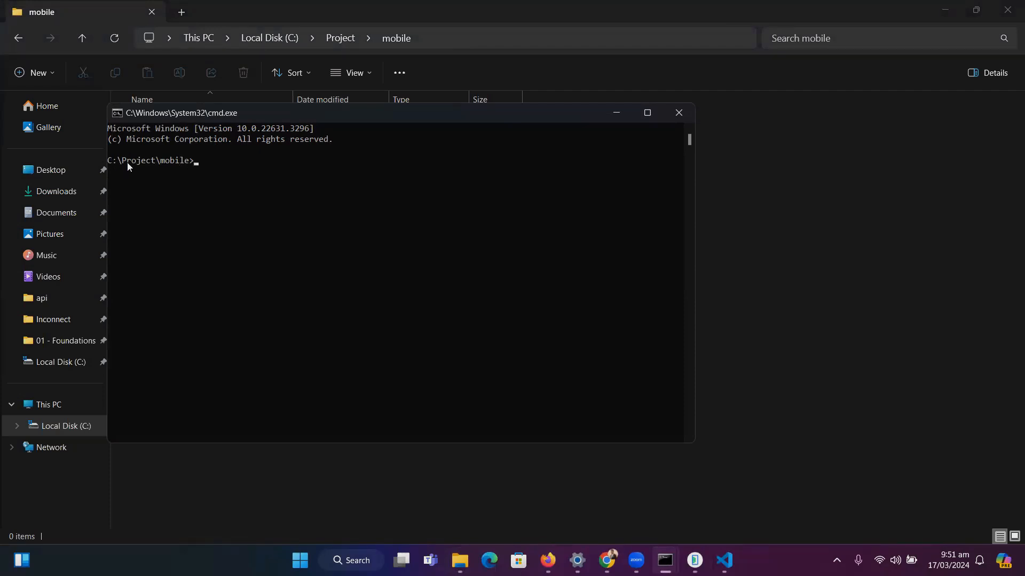
Create a new Flutter project by running flutter create first_project in the Command Prompt
{"action": "left_click", "coordinate": [405, 160]}
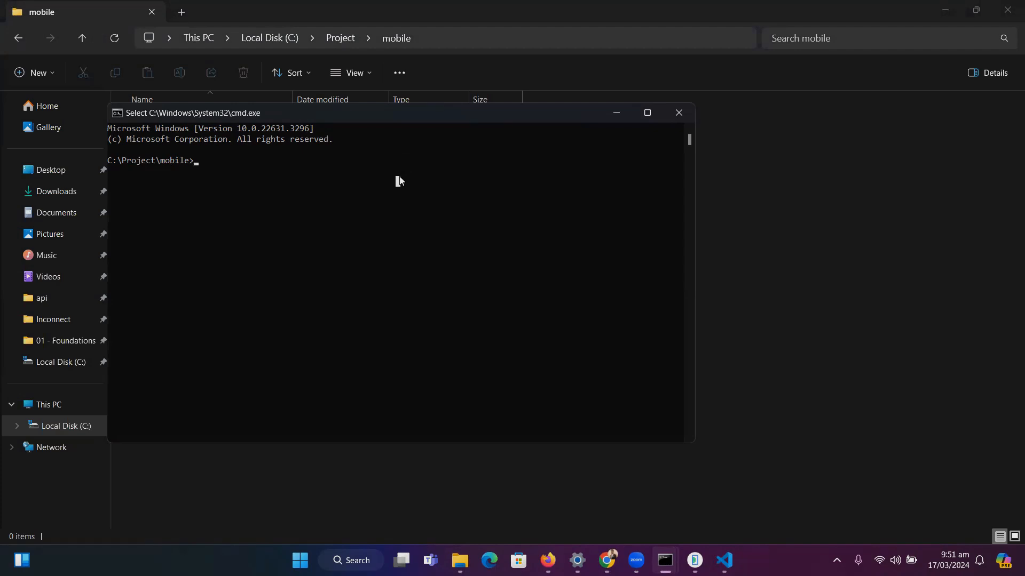
{"action": "type", "text": "fl"}
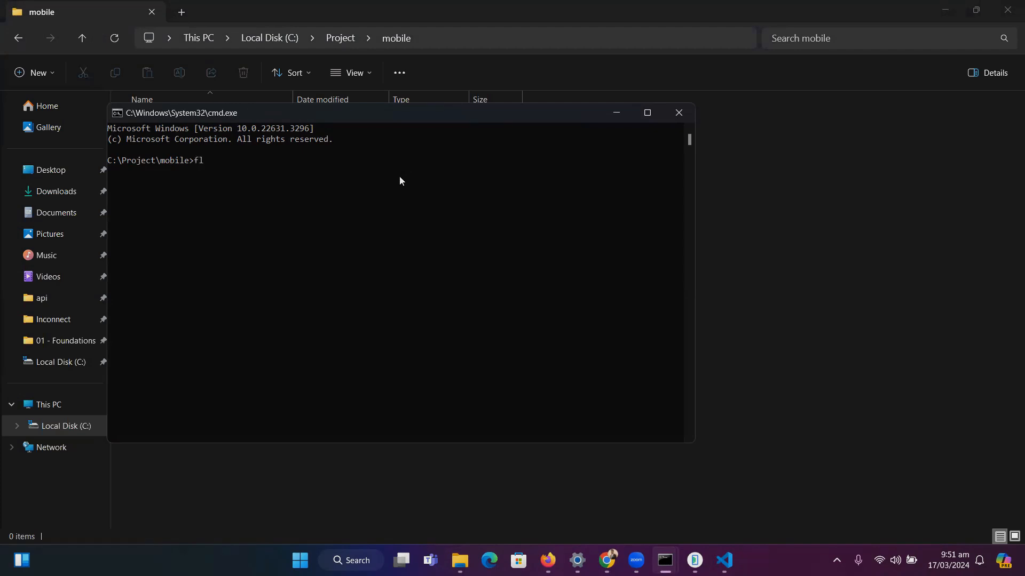
{"action": "type", "text": "utter create first"}
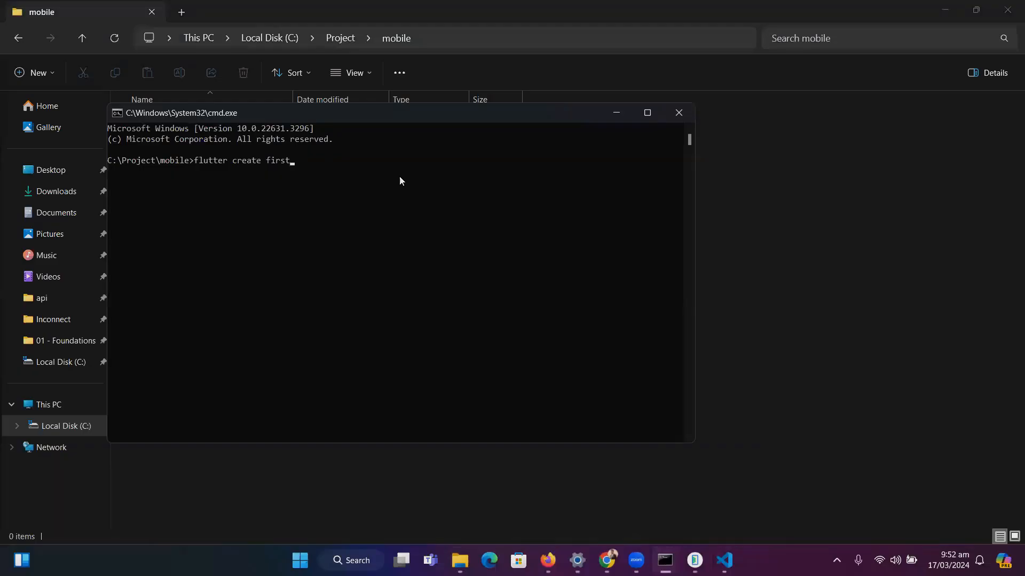
{"action": "type", "text": "_project"}
{"action": "key", "text": "Return"}
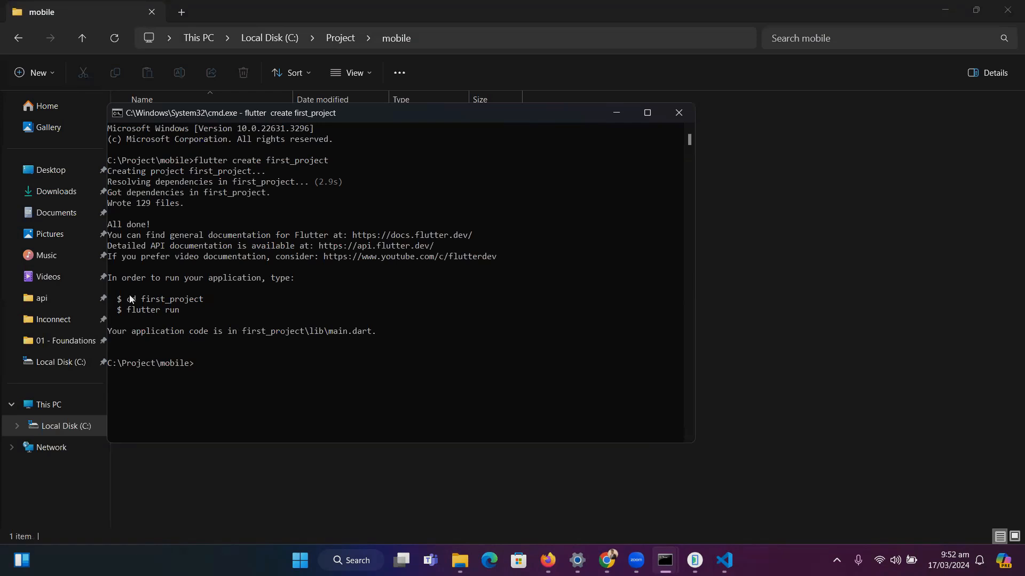
Change into the first_project directory using the cd command from the output, and try listing its contents with ls
{"action": "left_click_drag", "start_coordinate": [127, 300], "coordinate": [204, 306]}
{"action": "right_click", "coordinate": [205, 306]}
{"action": "right_click", "coordinate": [220, 359]}
{"action": "key", "text": "Return"}
{"action": "type", "text": "ls"}
{"action": "key", "text": "Return"}
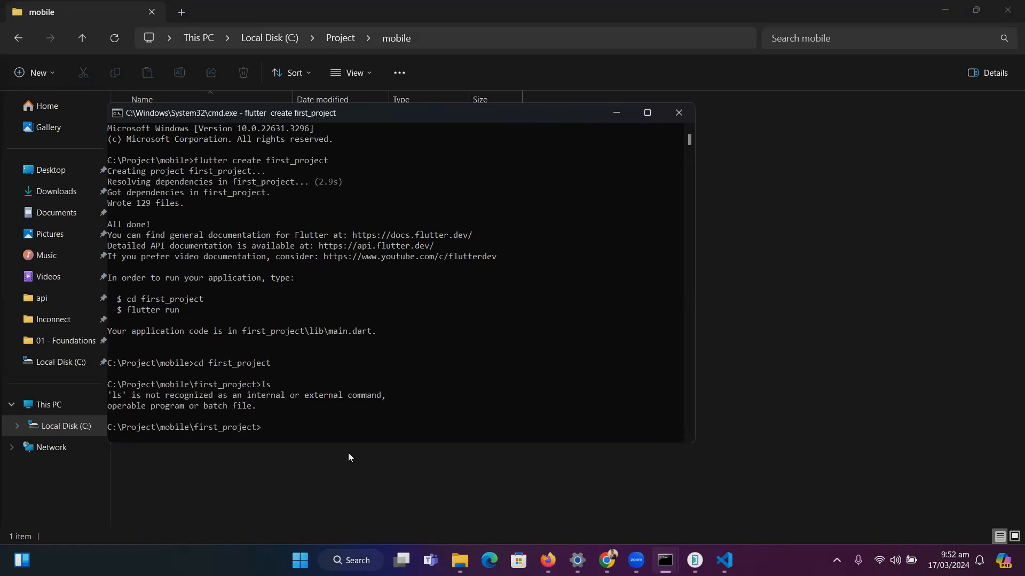
Open the first_project folder in Visual Studio Code by running code . in the Command Prompt
{"action": "left_click", "coordinate": [345, 415]}
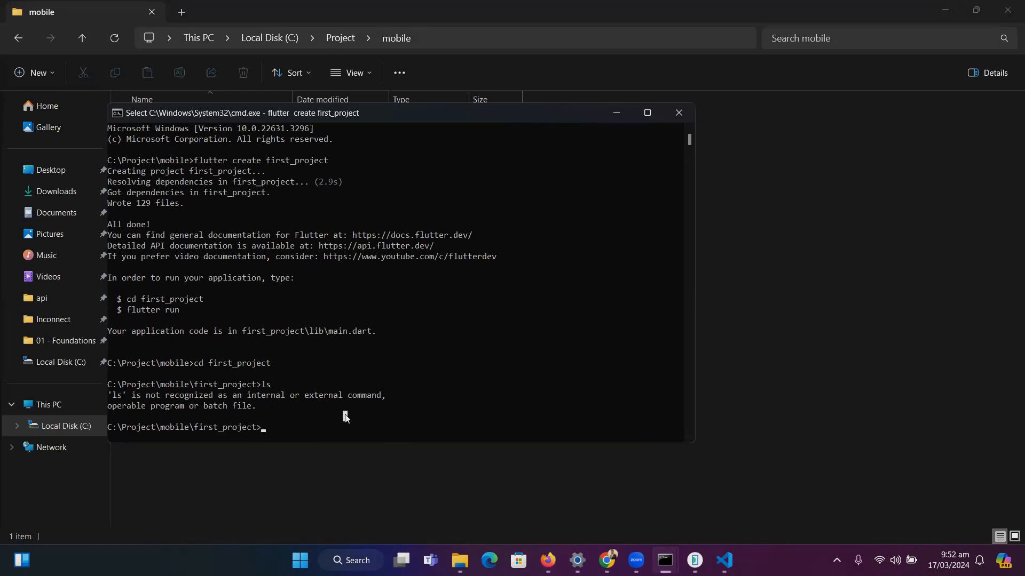
{"action": "type", "text": "cod"}
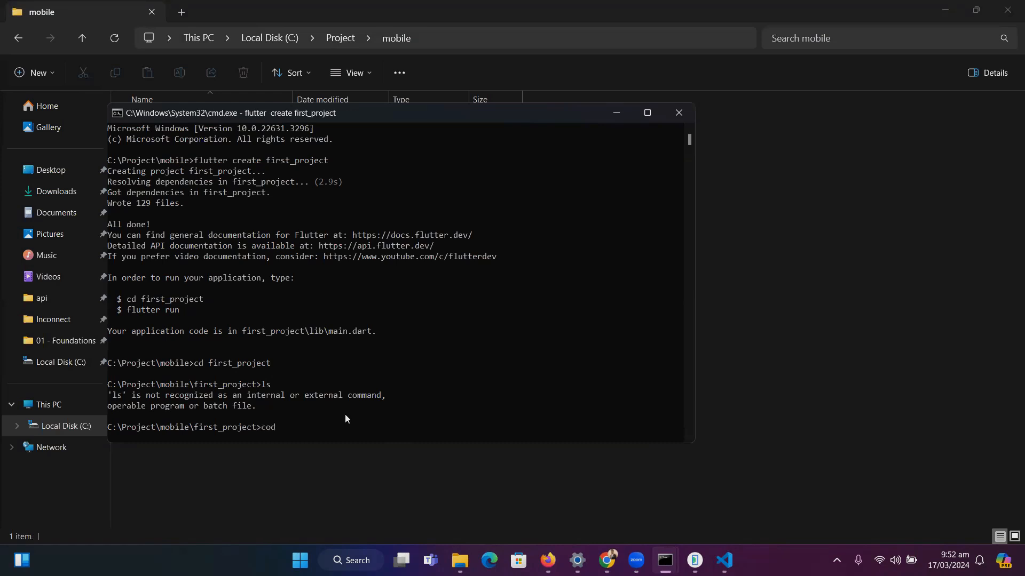
{"action": "type", "text": "e ."}
{"action": "key", "text": "Return"}
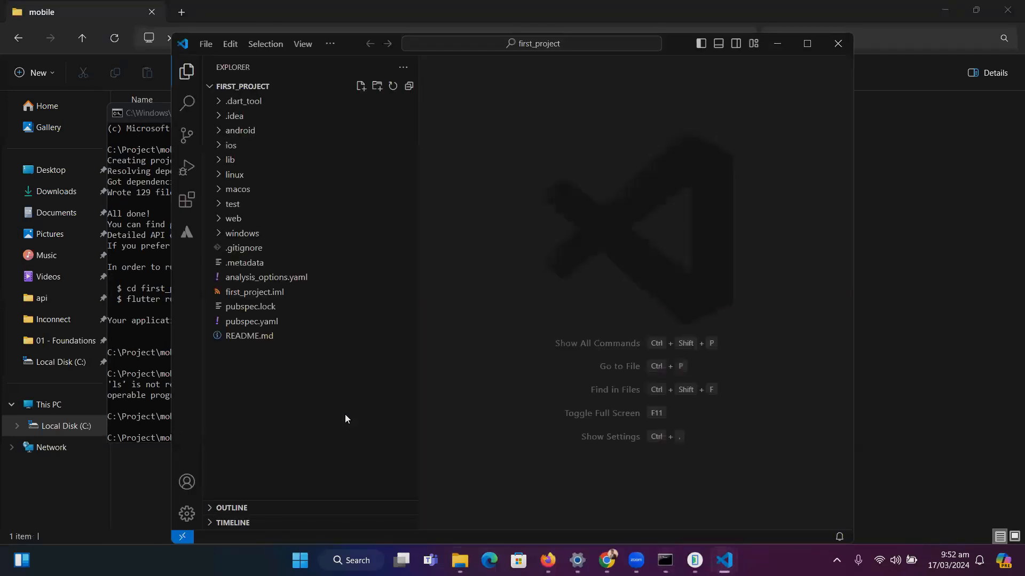
Maximize the first_project window and dismiss the Dart analytics notice and the recommended settings suggestion
{"action": "left_click", "coordinate": [797, 47]}
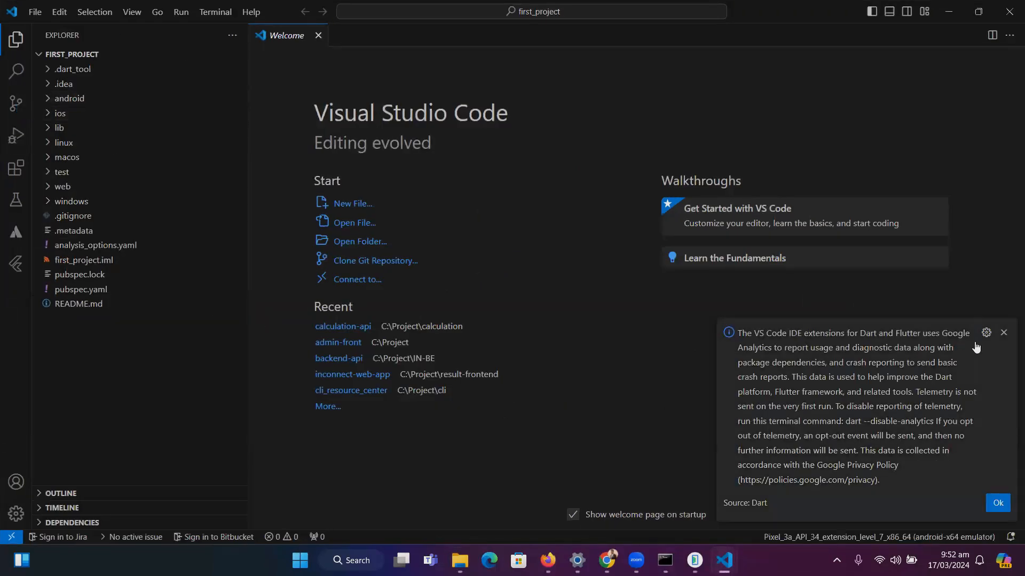
{"action": "left_click", "coordinate": [1003, 333]}
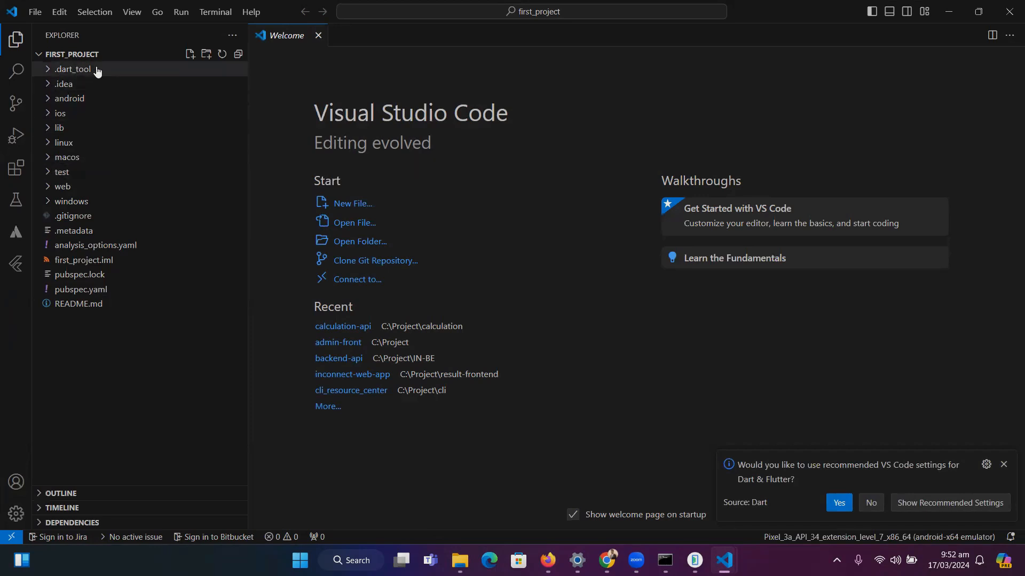
{"action": "left_click", "coordinate": [1003, 464]}
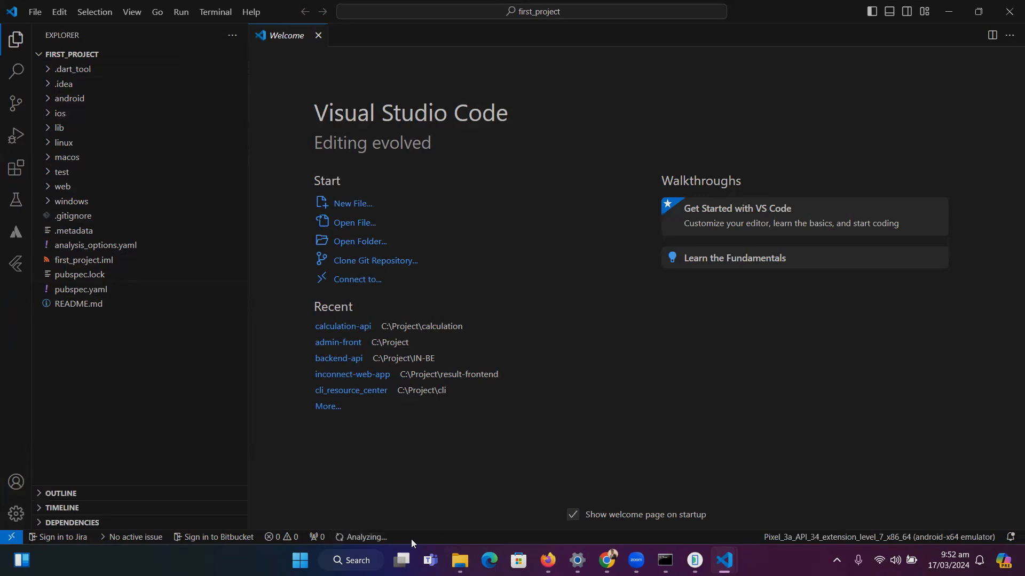
Open an integrated terminal in the first_project folder, launch the app on the Android emulator with flutter run, and enlarge the terminal area
{"action": "left_click_drag", "start_coordinate": [411, 529], "coordinate": [434, 418]}
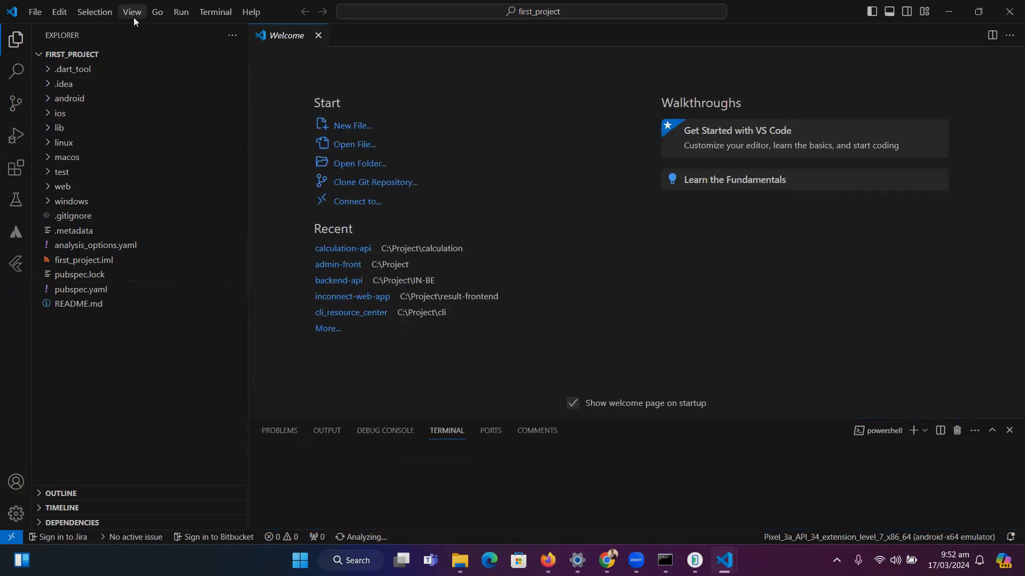
{"action": "left_click", "coordinate": [508, 472]}
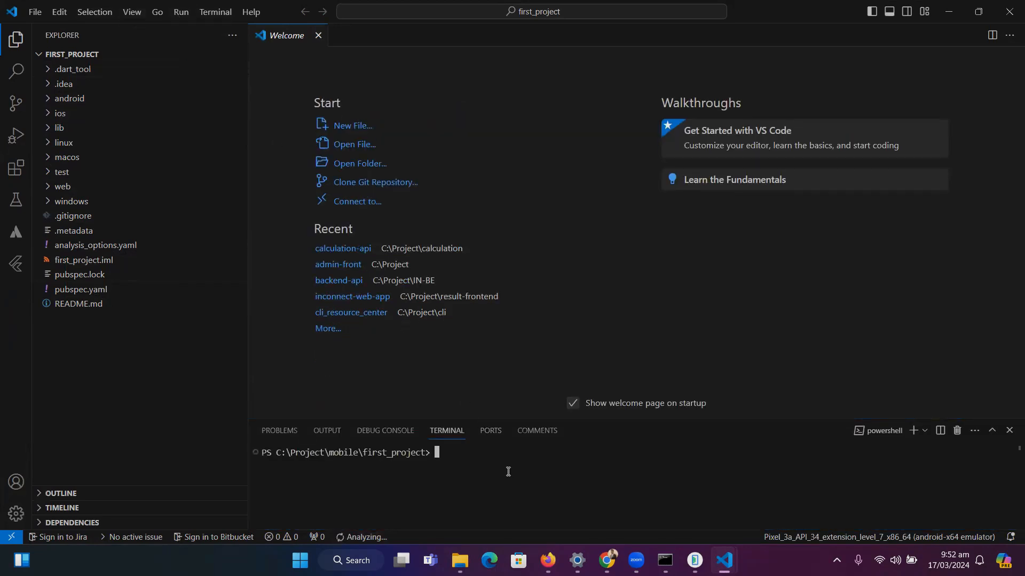
{"action": "type", "text": "flutter run"}
{"action": "key", "text": "Return"}
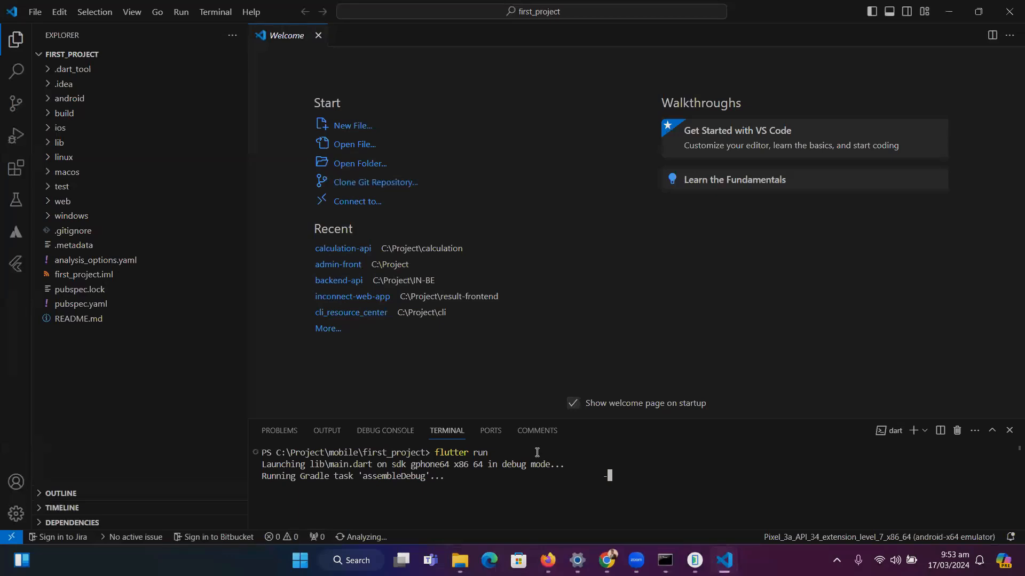
{"action": "left_click_drag", "start_coordinate": [612, 420], "coordinate": [621, 313]}
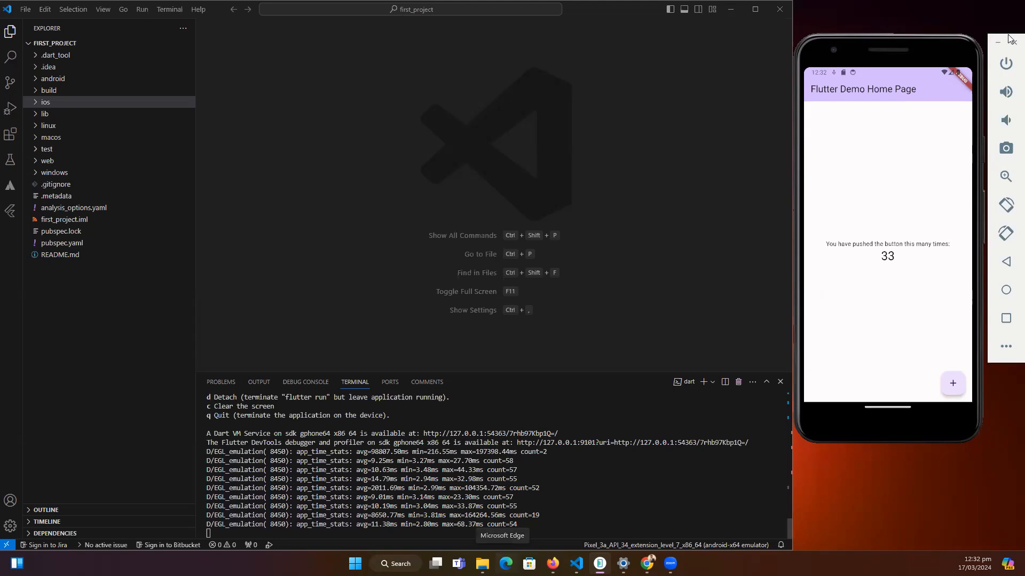
Test the running Flutter demo app in the Android emulator by incrementing its counter several times
{"action": "left_click", "coordinate": [953, 384]}
{"action": "left_click", "coordinate": [953, 385]}
{"action": "left_click", "coordinate": [952, 385]}
{"action": "left_click", "coordinate": [952, 385]}
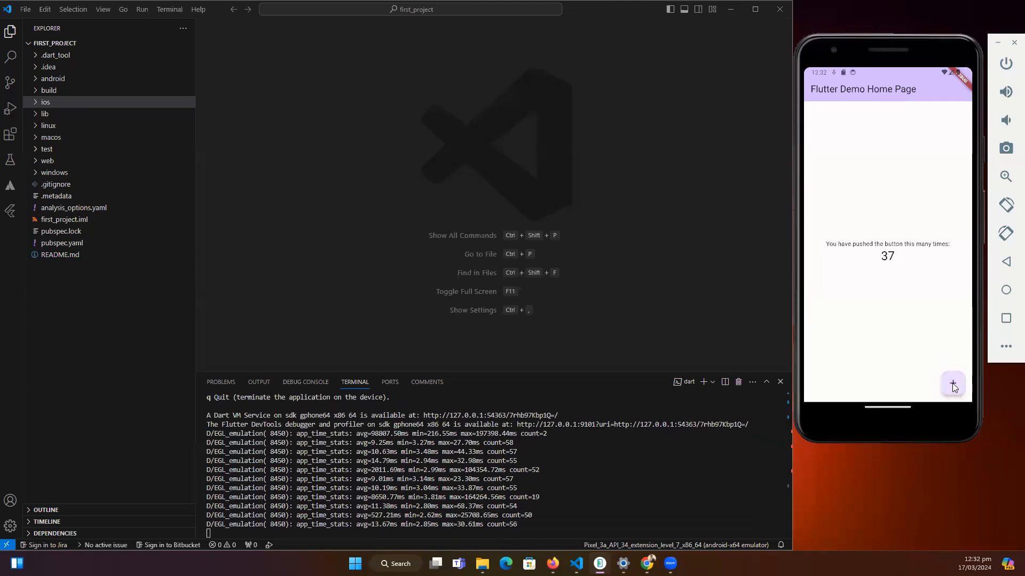
Briefly expand the .idea folder in the first_project file tree to view its contents and collapse it again
{"action": "left_click", "coordinate": [40, 58]}
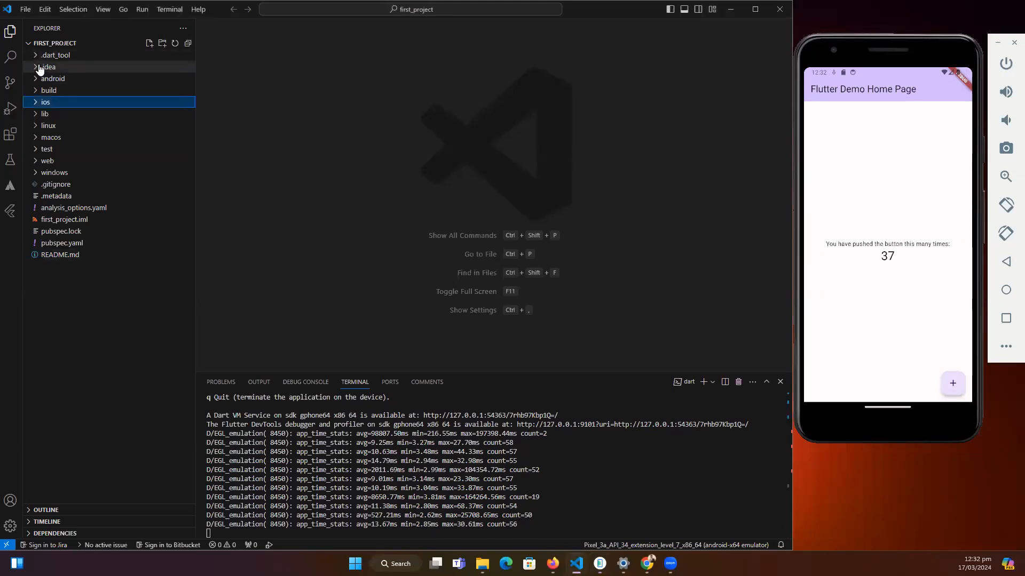
{"action": "left_click", "coordinate": [40, 66]}
{"action": "left_click", "coordinate": [39, 67]}
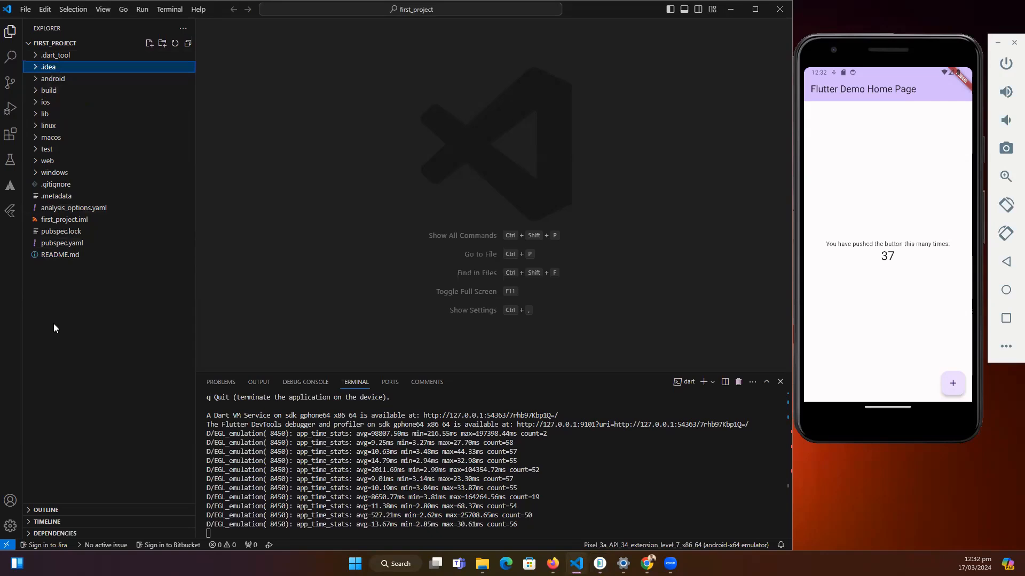